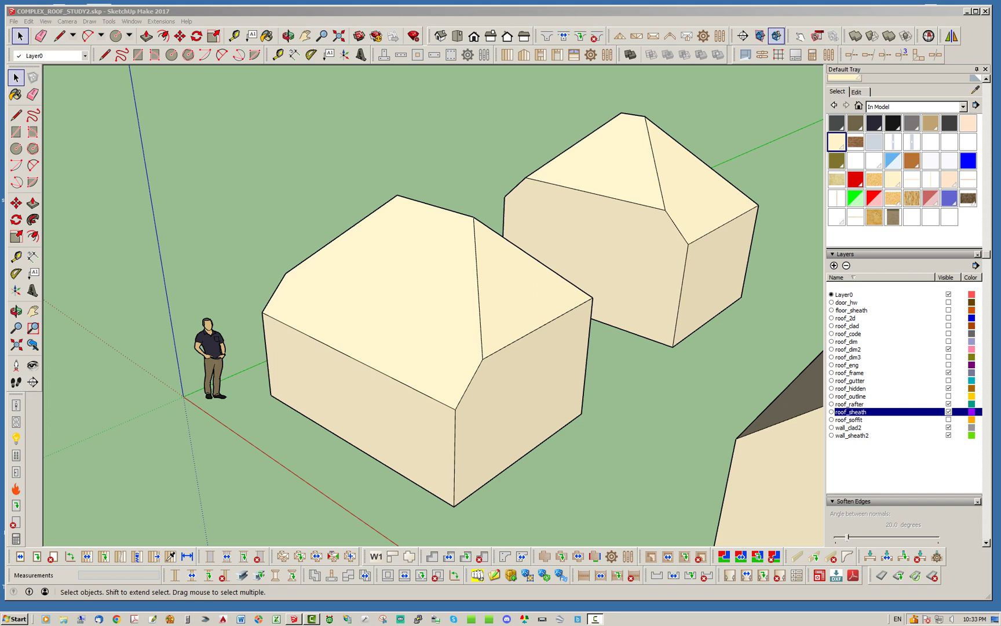
Examine the roofed building masses and the flat-topped pink building from an overview and from several sides
{"action": "mouse_move", "coordinate": [371, 348]}
{"action": "middle_mouse_down"}
{"action": "mouse_move", "coordinate": [426, 360]}
{"action": "mouse_move", "coordinate": [365, 360]}
{"action": "middle_mouse_up"}
{"action": "scroll", "coordinate": [365, 356], "scroll_direction": "down", "scroll_amount": 3}
{"action": "middle_click_drag", "start_coordinate": [316, 301], "coordinate": [358, 313]}
{"action": "scroll", "coordinate": [357, 313], "scroll_direction": "down", "scroll_amount": 2}
{"action": "scroll", "coordinate": [297, 275], "scroll_direction": "down", "scroll_amount": 5}
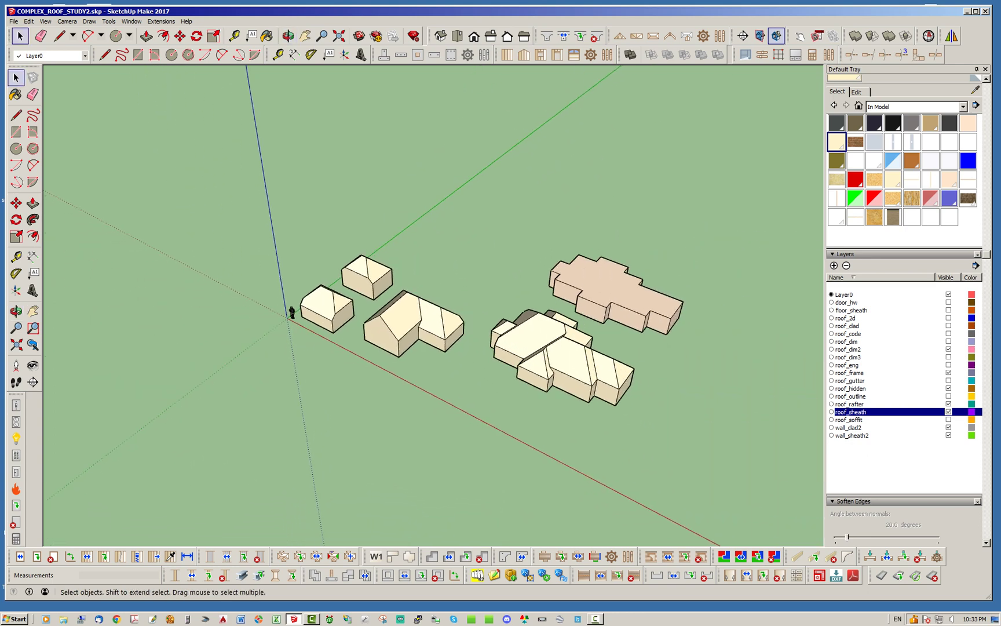
{"action": "scroll", "coordinate": [597, 377], "scroll_direction": "up", "scroll_amount": 10}
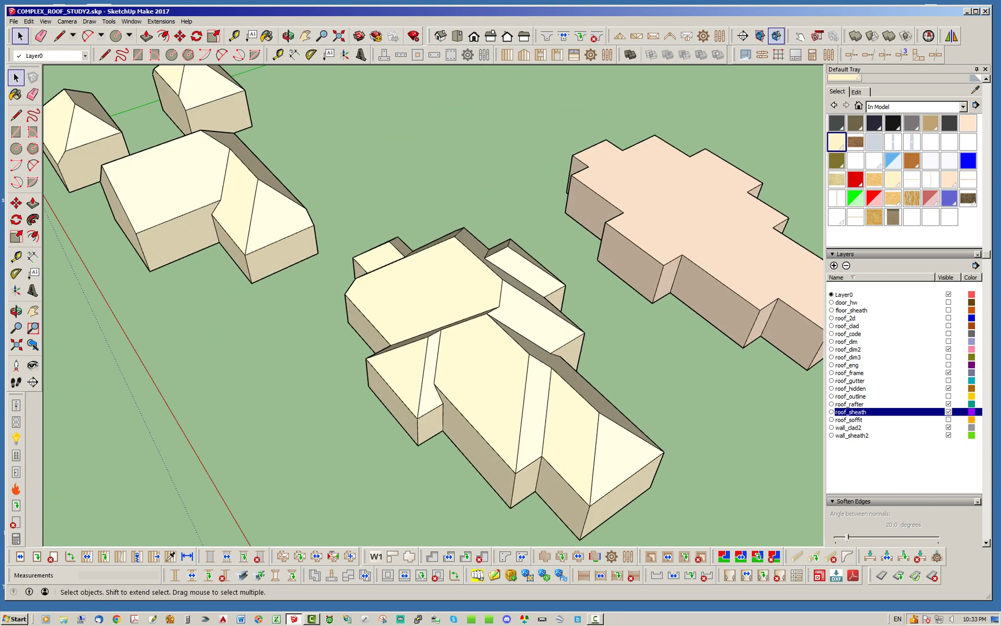
{"action": "middle_click_drag", "start_coordinate": [592, 371], "coordinate": [383, 351]}
{"action": "scroll", "coordinate": [383, 387], "scroll_direction": "down", "scroll_amount": 4}
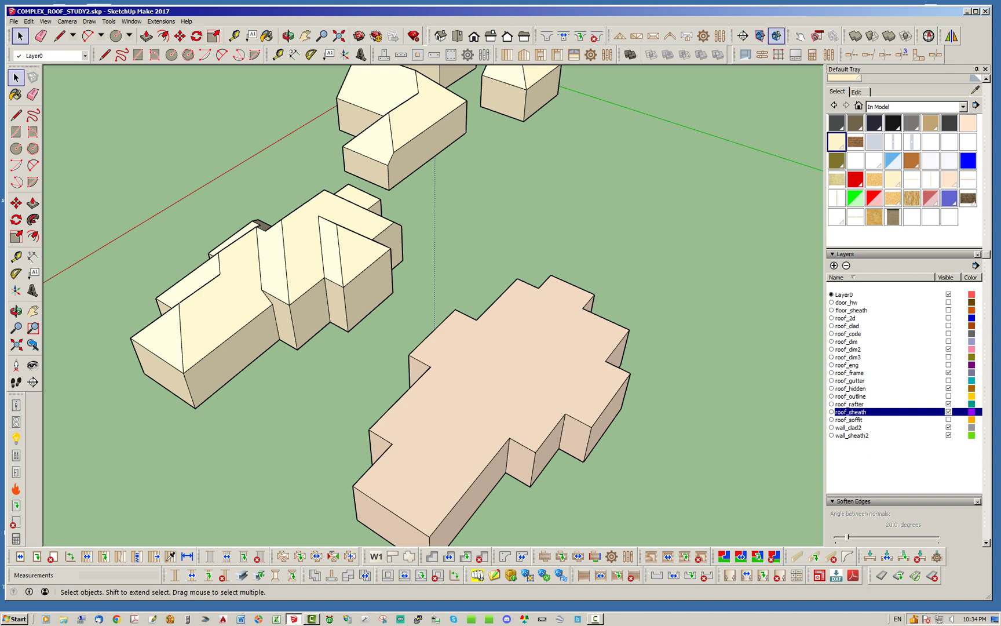
{"action": "scroll", "coordinate": [310, 139], "scroll_direction": "down", "scroll_amount": 4}
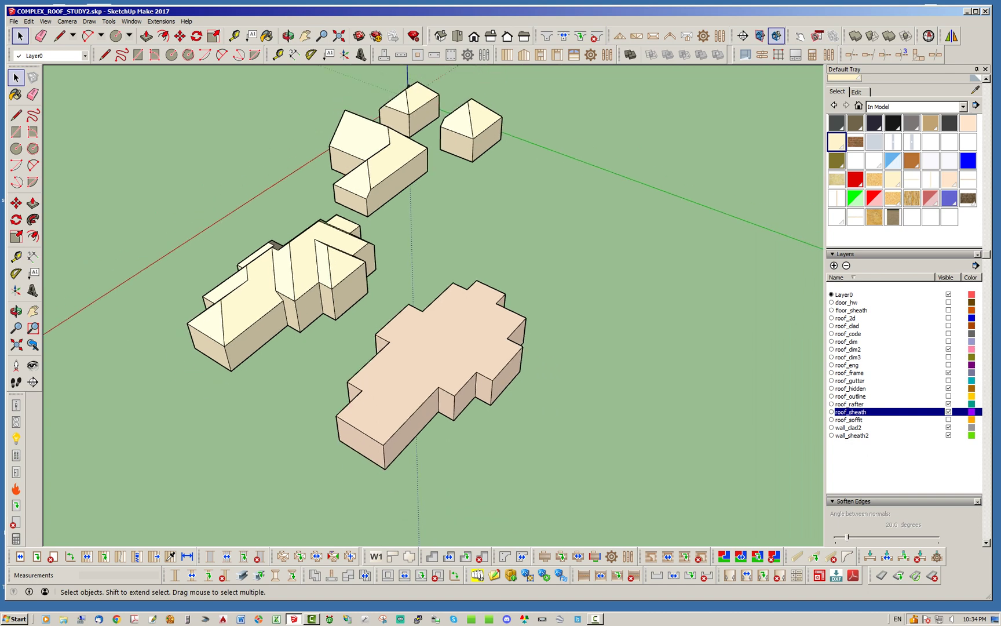
{"action": "scroll", "coordinate": [310, 139], "scroll_direction": "up", "scroll_amount": 6}
{"action": "scroll", "coordinate": [447, 362], "scroll_direction": "down", "scroll_amount": 5}
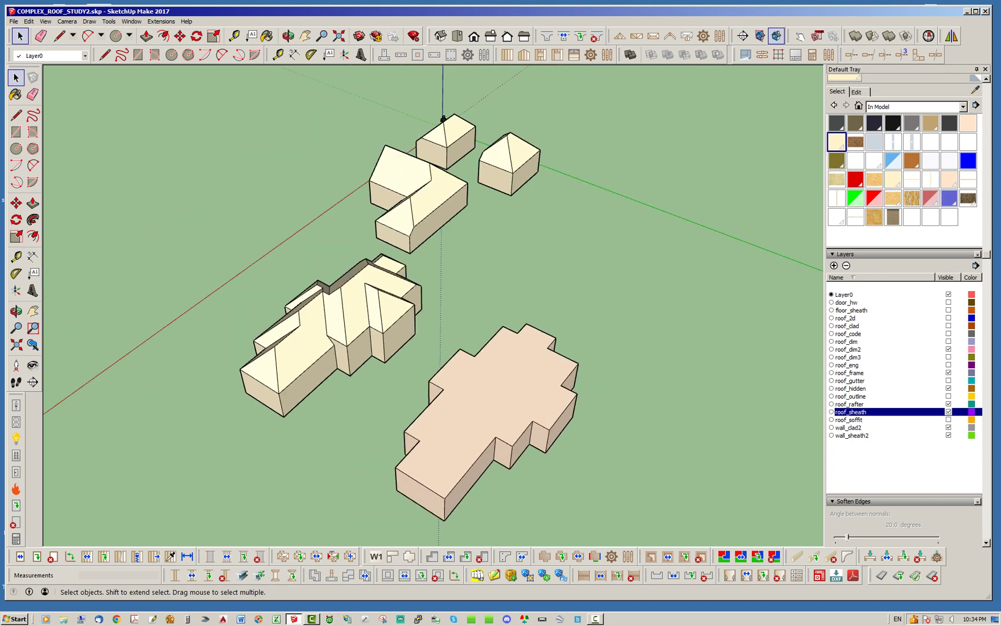
{"action": "middle_click_drag", "start_coordinate": [446, 362], "coordinate": [585, 353]}
{"action": "key", "text": "space"}
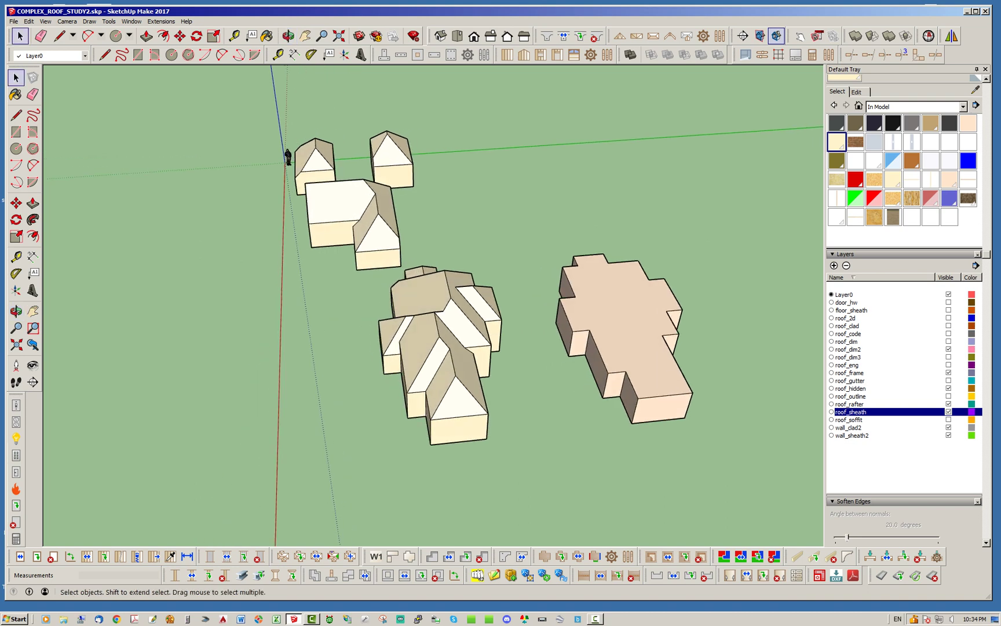
{"action": "middle_click_drag", "start_coordinate": [406, 353], "coordinate": [574, 313]}
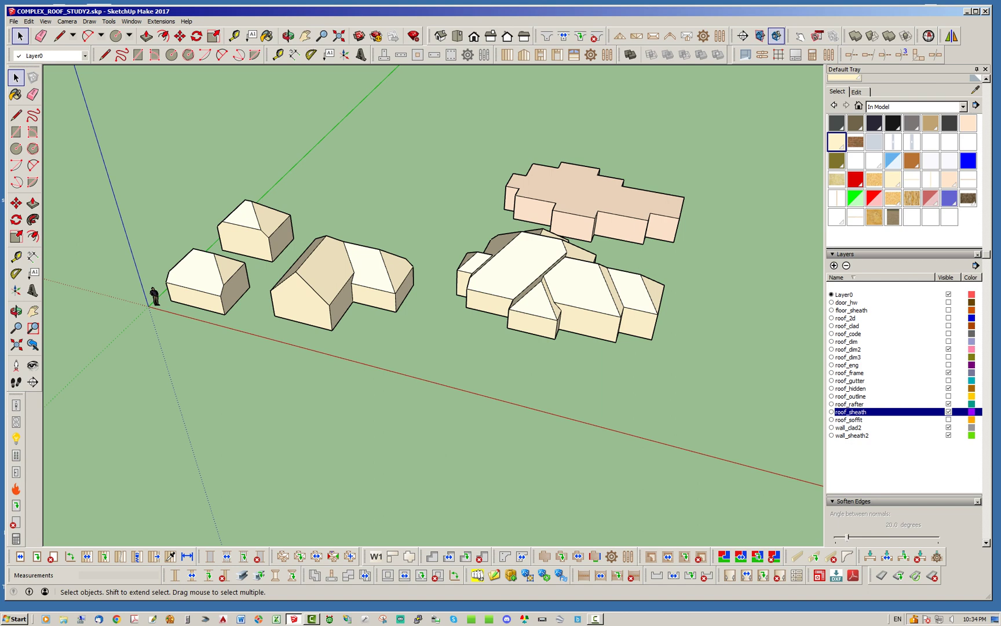
{"action": "middle_click_drag", "start_coordinate": [510, 324], "coordinate": [458, 357]}
{"action": "middle_click_drag", "start_coordinate": [249, 359], "coordinate": [174, 342]}
{"action": "scroll", "coordinate": [92, 284], "scroll_direction": "down", "scroll_amount": 4}
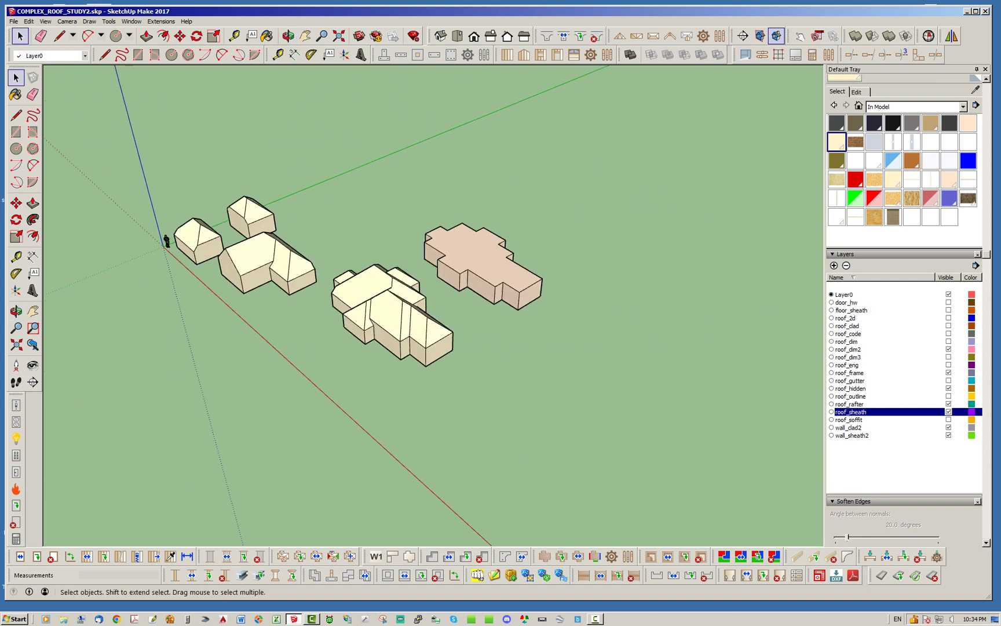
{"action": "scroll", "coordinate": [359, 218], "scroll_direction": "up", "scroll_amount": 5}
{"action": "middle_click_drag", "start_coordinate": [418, 289], "coordinate": [336, 313]}
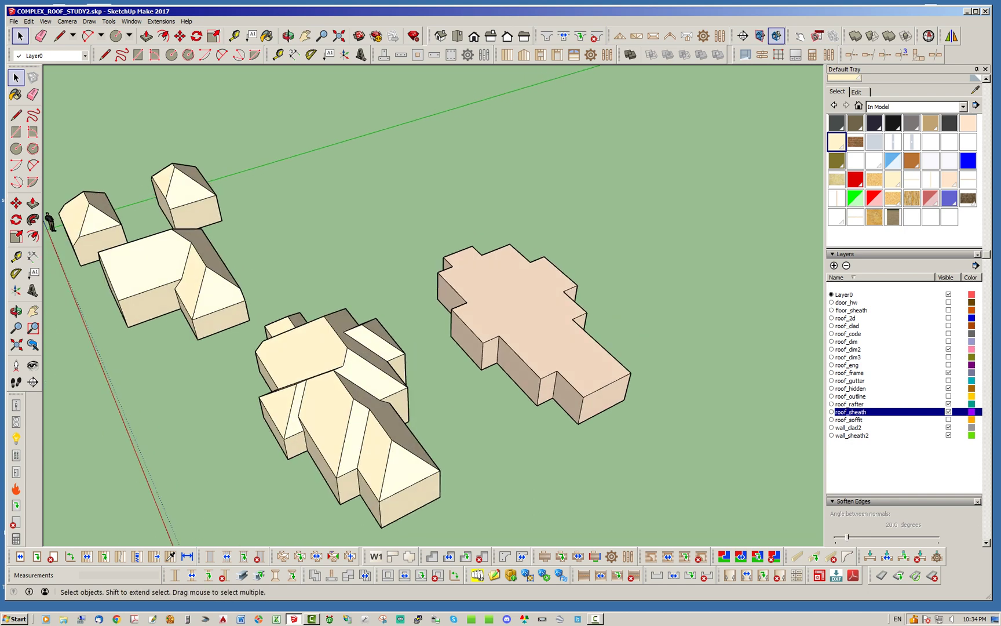
{"action": "middle_click_drag", "start_coordinate": [510, 312], "coordinate": [315, 307]}
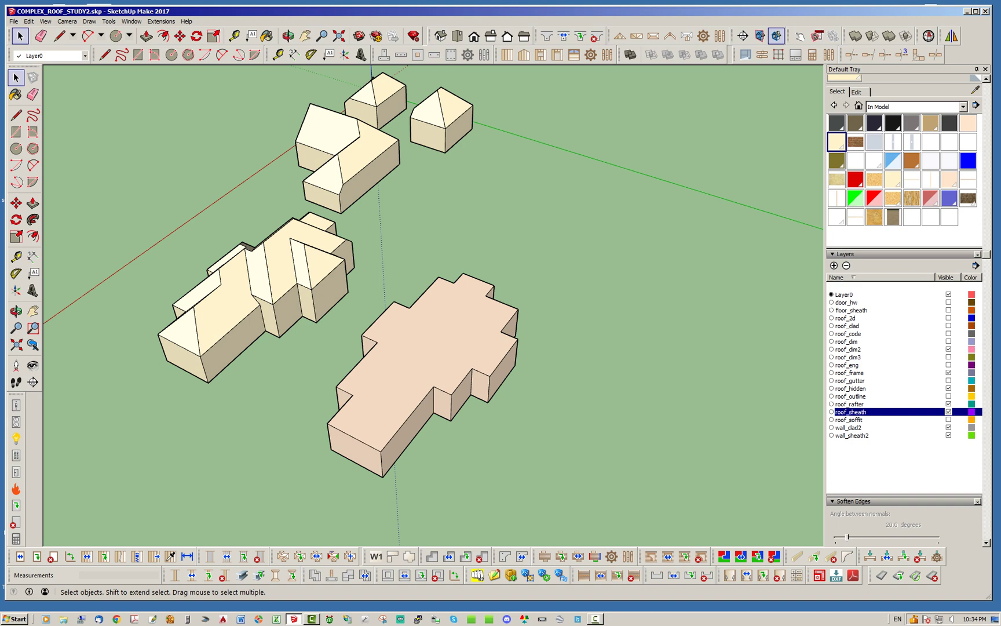
{"action": "middle_click_drag", "start_coordinate": [418, 307], "coordinate": [385, 304]}
Unhide all hidden objects in the model and hide the ground grid group
{"action": "left_click", "coordinate": [29, 21]}
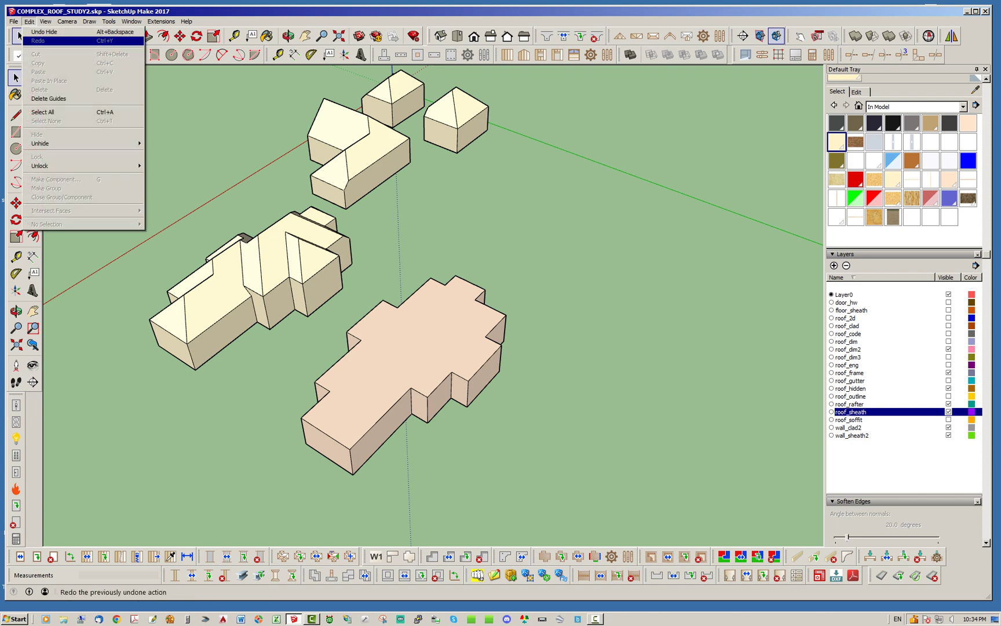
{"action": "key", "text": "Right"}
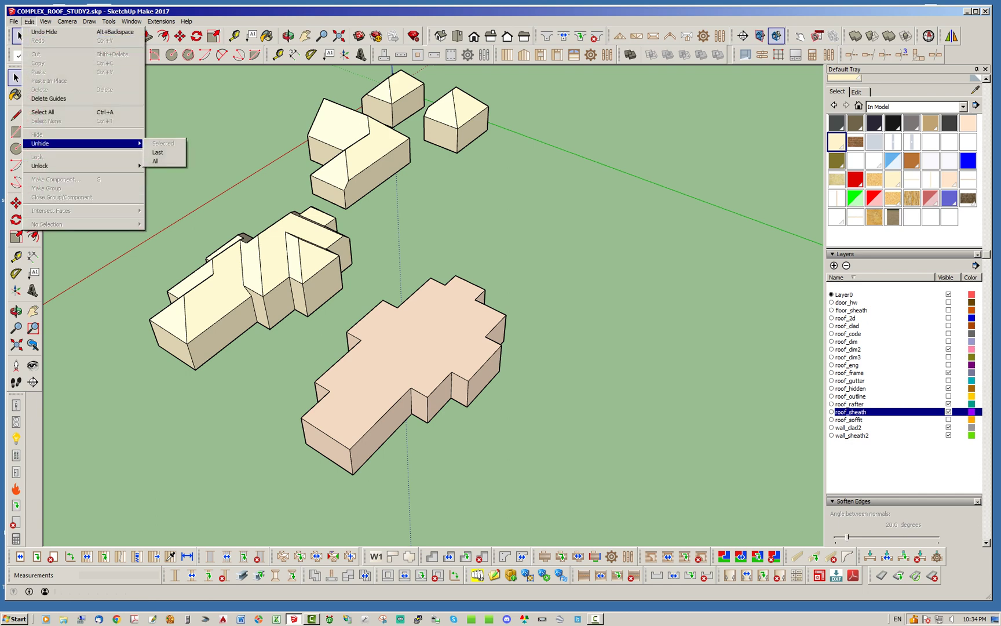
{"action": "key", "text": "Up"}
{"action": "key", "text": "Return"}
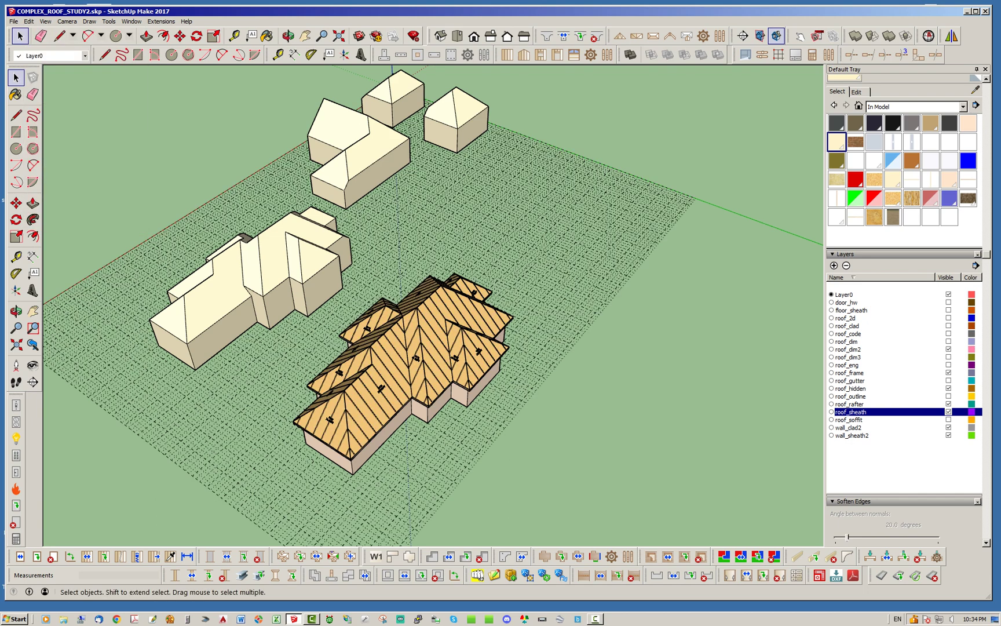
{"action": "right_click", "coordinate": [581, 250]}
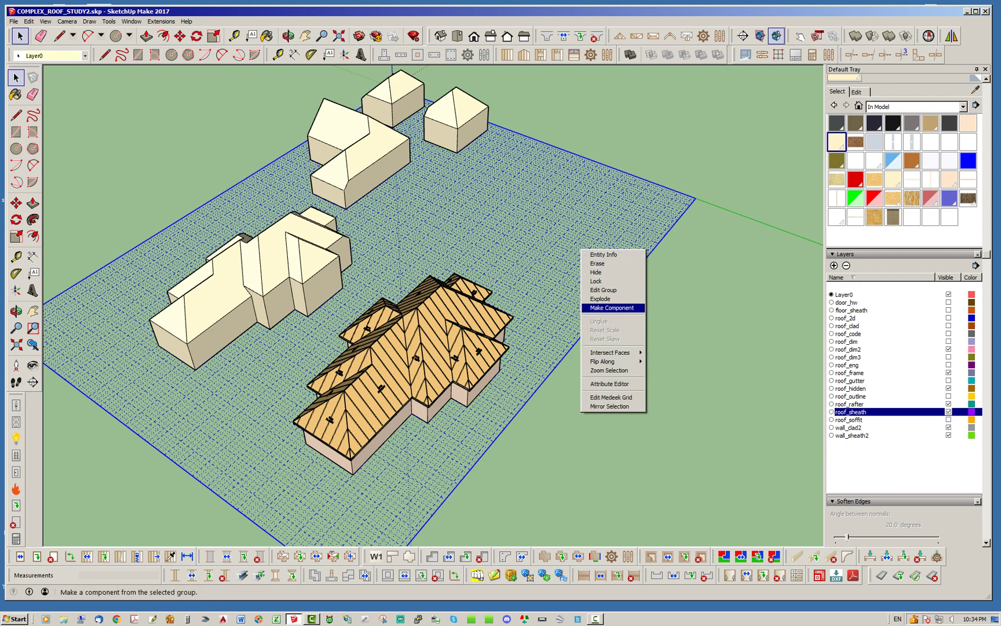
{"action": "left_click", "coordinate": [597, 273]}
Examine the sheathed hip roof on the pink building, including its valleys, eaves and pitch and area labels, from all sides
{"action": "middle_click_drag", "start_coordinate": [400, 376], "coordinate": [487, 380]}
{"action": "scroll", "coordinate": [439, 351], "scroll_direction": "up", "scroll_amount": 5}
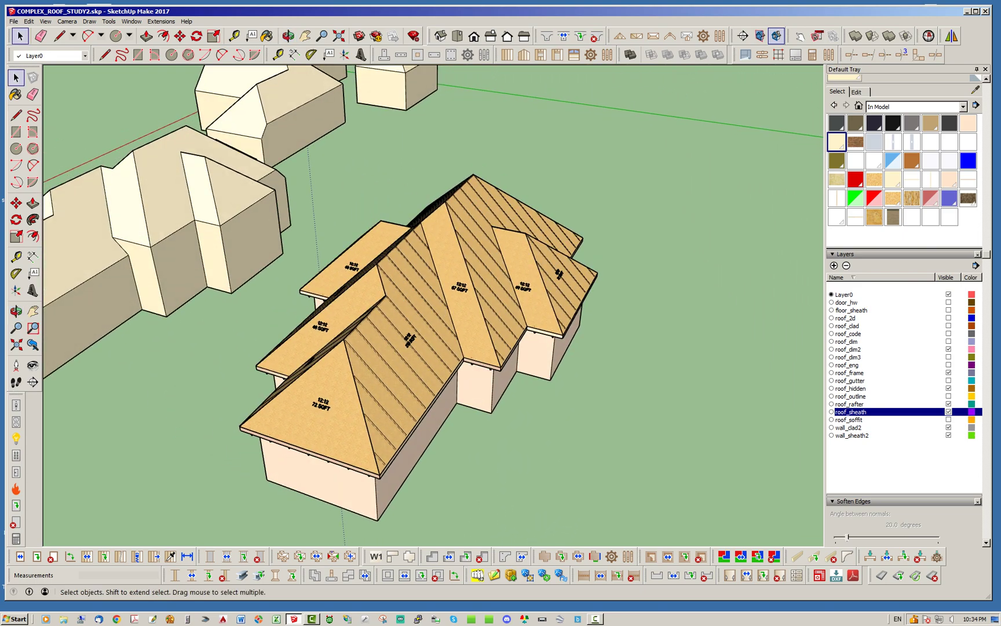
{"action": "middle_click_drag", "start_coordinate": [406, 353], "coordinate": [472, 372]}
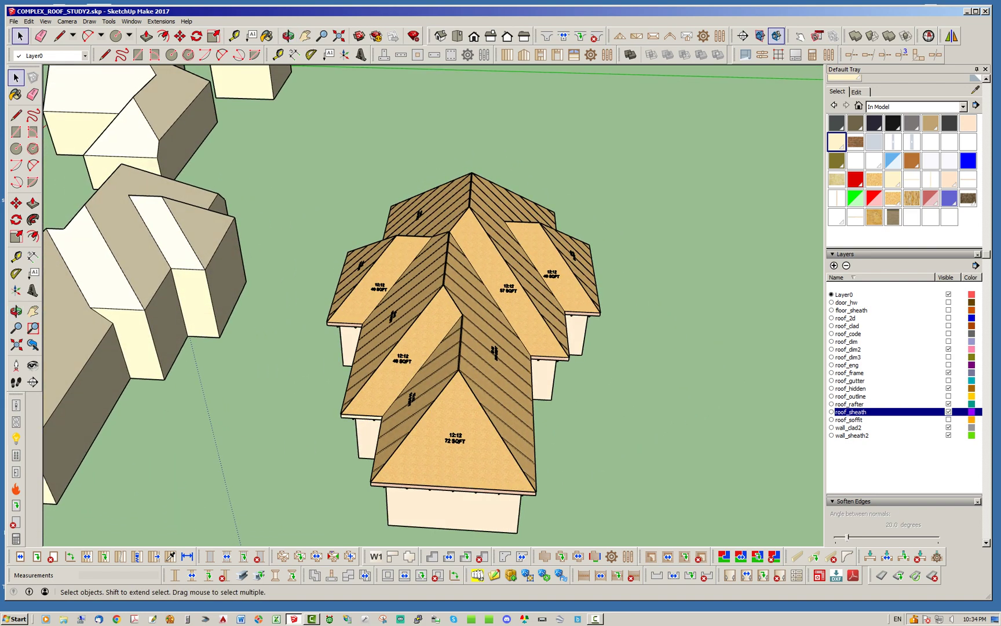
{"action": "middle_click_drag", "start_coordinate": [507, 458], "coordinate": [461, 365]}
{"action": "scroll", "coordinate": [439, 426], "scroll_direction": "up", "scroll_amount": 6}
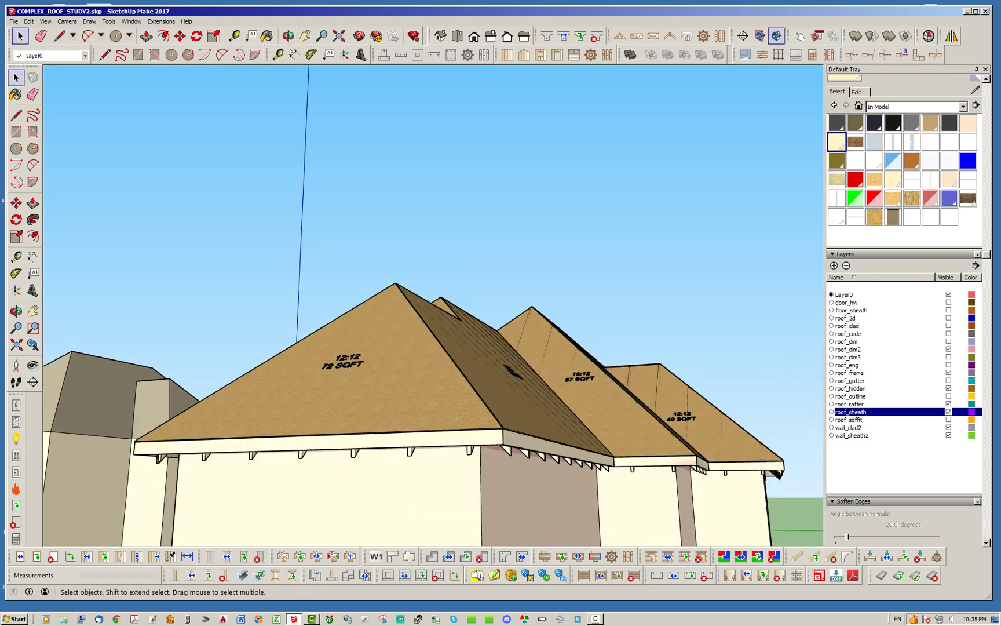
{"action": "scroll", "coordinate": [469, 446], "scroll_direction": "down", "scroll_amount": 3}
{"action": "middle_click_drag", "start_coordinate": [468, 446], "coordinate": [420, 394]}
{"action": "scroll", "coordinate": [499, 403], "scroll_direction": "up", "scroll_amount": 3}
{"action": "middle_click_drag", "start_coordinate": [498, 403], "coordinate": [333, 427]}
{"action": "scroll", "coordinate": [333, 428], "scroll_direction": "down", "scroll_amount": 5}
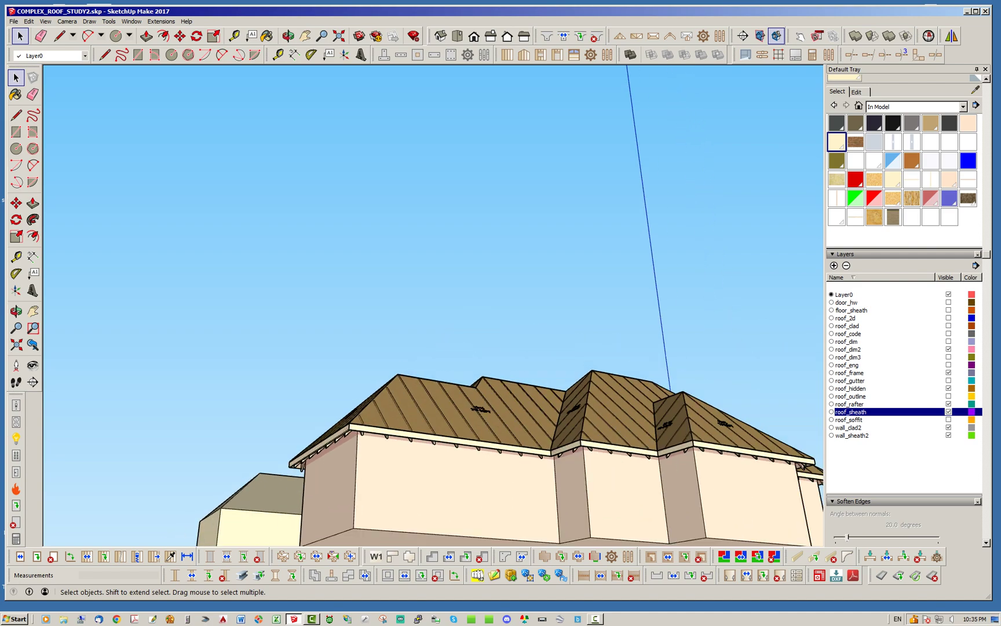
{"action": "middle_click_drag", "start_coordinate": [493, 400], "coordinate": [342, 458]}
{"action": "middle_click_drag", "start_coordinate": [304, 186], "coordinate": [293, 148]}
{"action": "scroll", "coordinate": [426, 458], "scroll_direction": "down", "scroll_amount": 3}
{"action": "scroll", "coordinate": [444, 492], "scroll_direction": "up", "scroll_amount": 8}
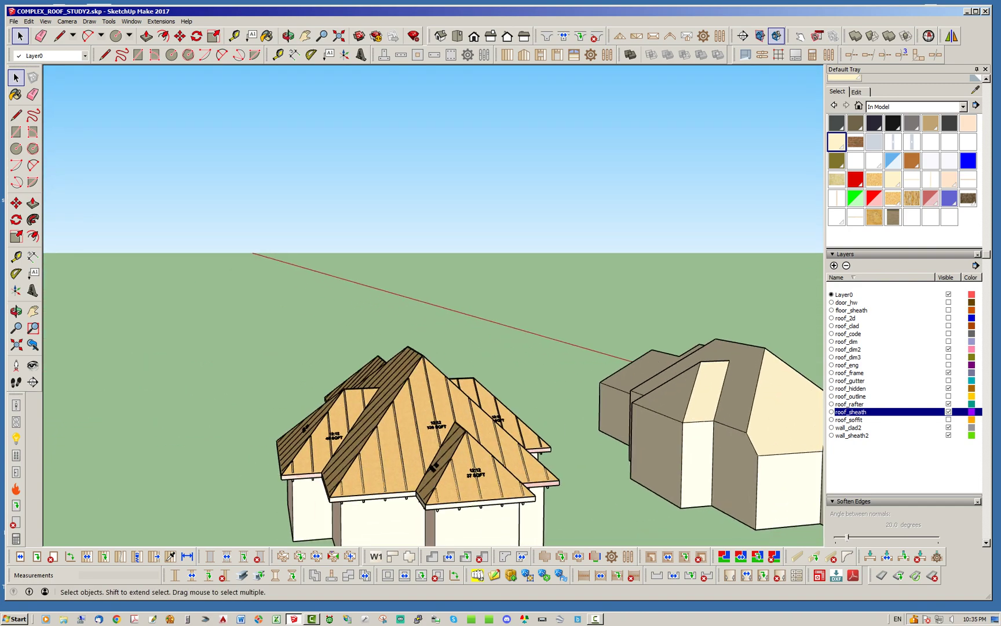
{"action": "middle_click_drag", "start_coordinate": [443, 476], "coordinate": [405, 458]}
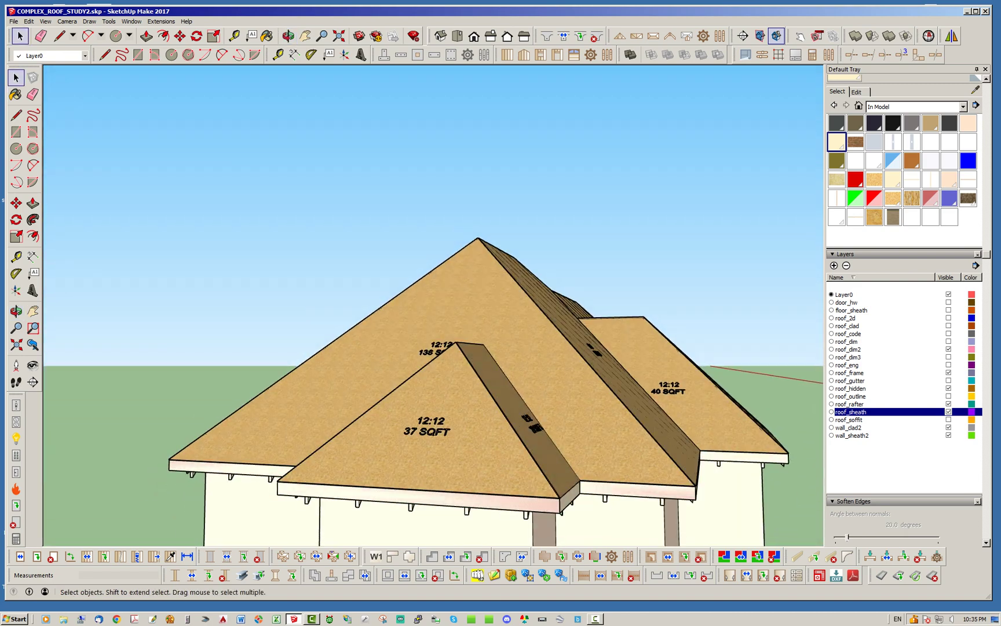
{"action": "middle_click_drag", "start_coordinate": [499, 406], "coordinate": [458, 420]}
{"action": "scroll", "coordinate": [492, 415], "scroll_direction": "down", "scroll_amount": 3}
{"action": "scroll", "coordinate": [542, 420], "scroll_direction": "up", "scroll_amount": 3}
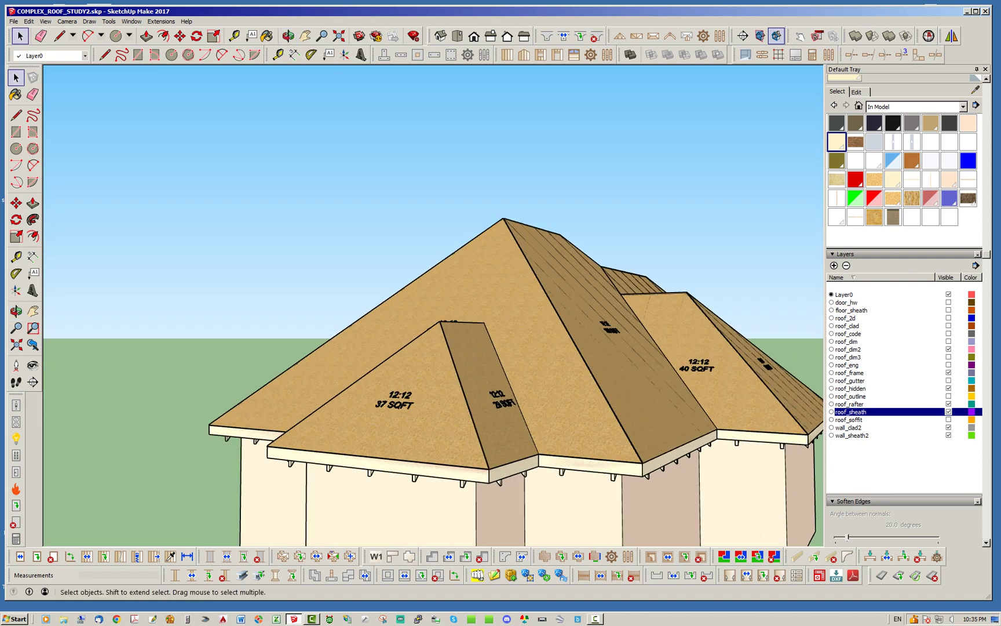
{"action": "scroll", "coordinate": [463, 469], "scroll_direction": "down", "scroll_amount": 3}
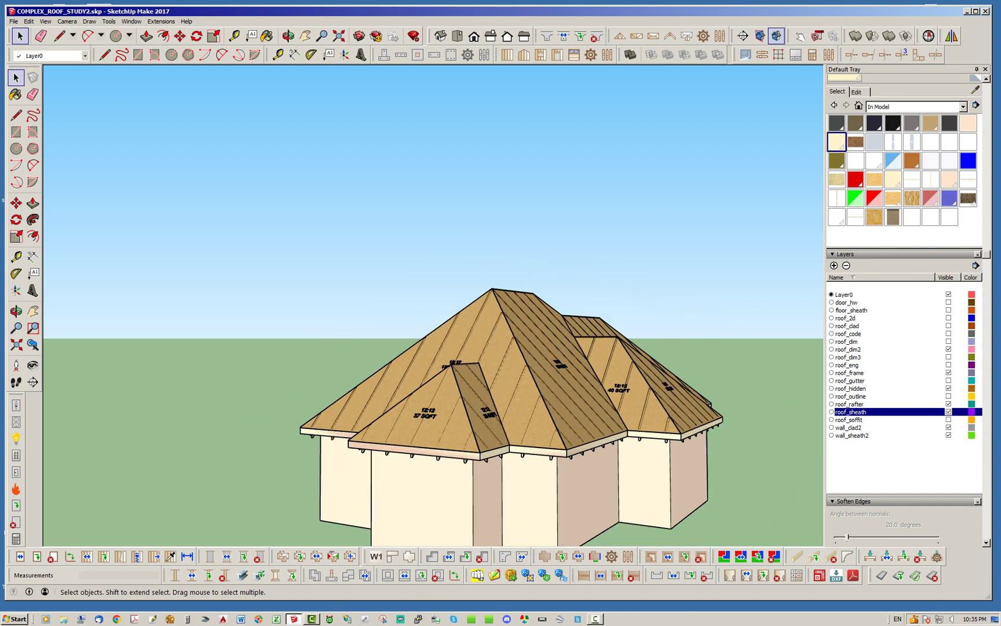
{"action": "mouse_move", "coordinate": [400, 406]}
{"action": "middle_mouse_down"}
{"action": "mouse_move", "coordinate": [418, 383]}
{"action": "mouse_move", "coordinate": [440, 406]}
{"action": "mouse_move", "coordinate": [394, 409]}
{"action": "middle_mouse_up"}
{"action": "scroll", "coordinate": [383, 452], "scroll_direction": "down", "scroll_amount": 3}
{"action": "scroll", "coordinate": [377, 458], "scroll_direction": "up", "scroll_amount": 3}
{"action": "scroll", "coordinate": [168, 455], "scroll_direction": "up", "scroll_amount": 3}
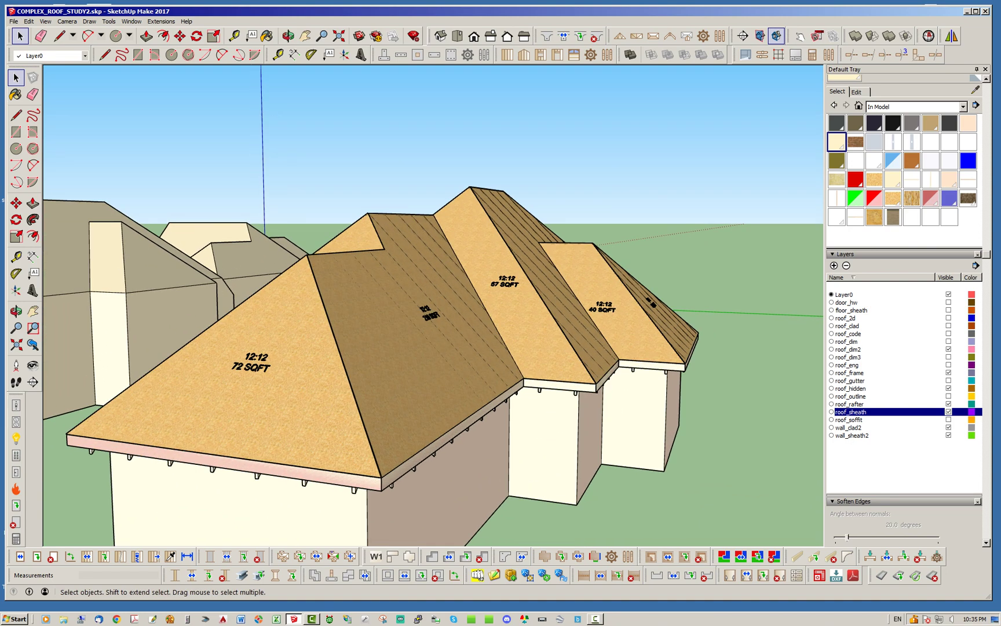
{"action": "middle_click_drag", "start_coordinate": [278, 406], "coordinate": [322, 433]}
{"action": "scroll", "coordinate": [510, 357], "scroll_direction": "down", "scroll_amount": 3}
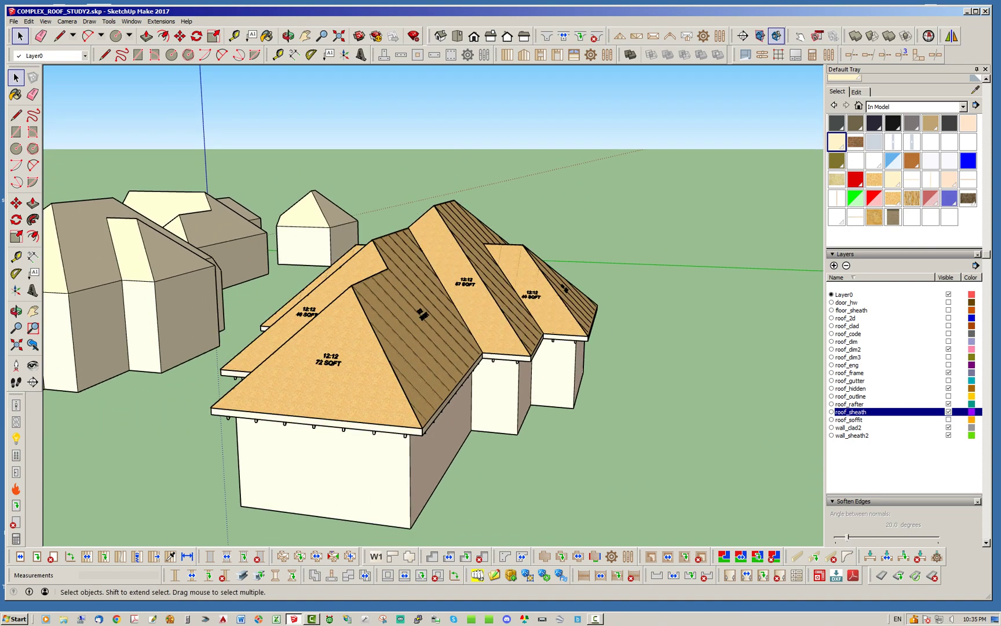
Turn off visibility of the roof_sheath layer to expose the roof framing
{"action": "mouse_move", "coordinate": [325, 360]}
{"action": "middle_mouse_down"}
{"action": "mouse_move", "coordinate": [359, 394]}
{"action": "mouse_move", "coordinate": [440, 379]}
{"action": "mouse_move", "coordinate": [528, 383]}
{"action": "mouse_move", "coordinate": [542, 411]}
{"action": "mouse_move", "coordinate": [260, 379]}
{"action": "middle_mouse_up"}
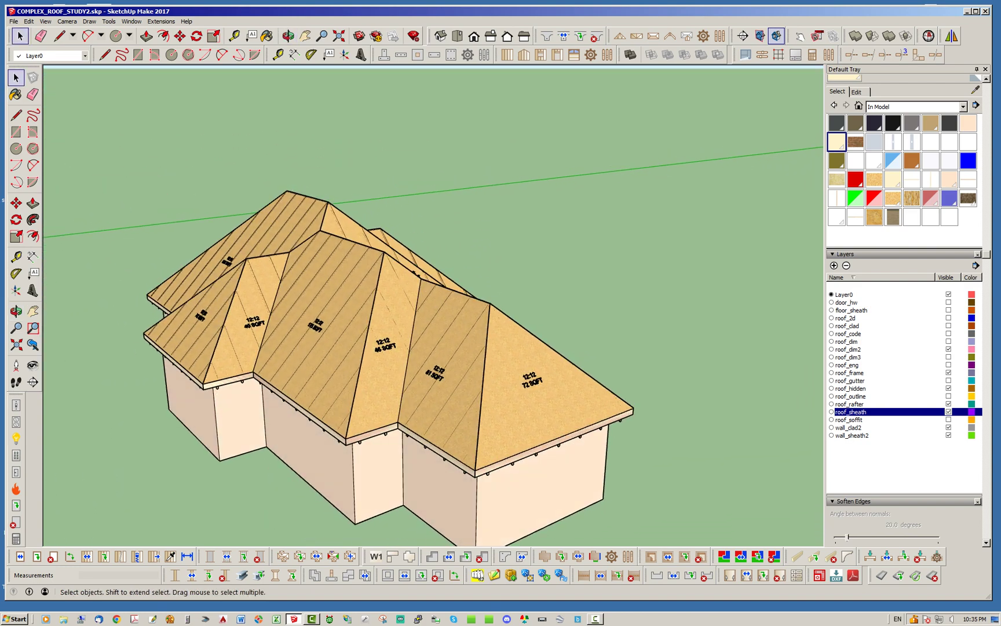
{"action": "left_click", "coordinate": [949, 411]}
{"action": "middle_click_drag", "start_coordinate": [371, 342], "coordinate": [241, 371]}
{"action": "scroll", "coordinate": [475, 421], "scroll_direction": "down", "scroll_amount": 3}
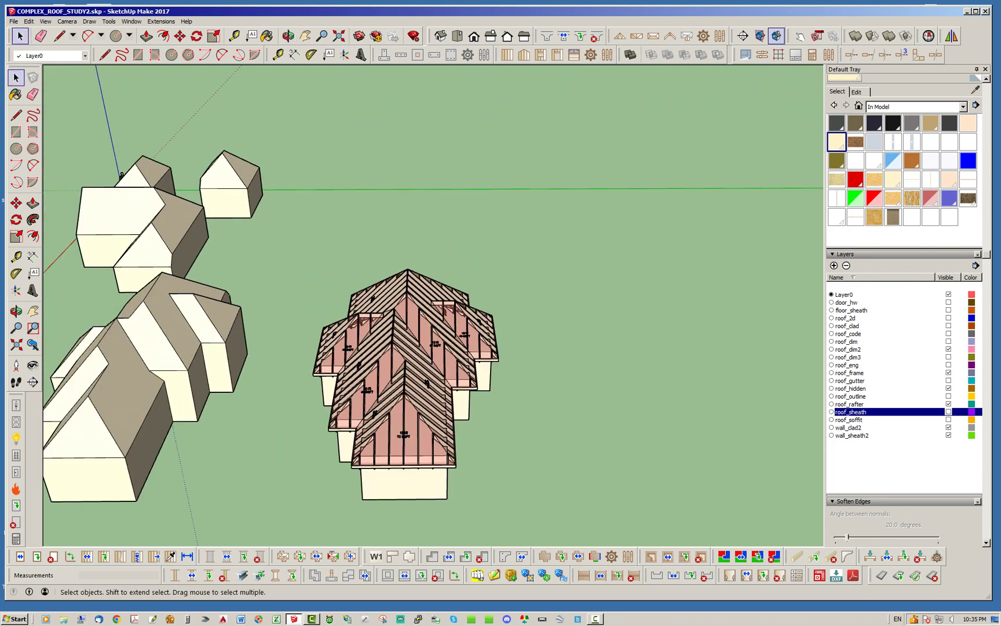
Examine the exposed rafters, ridges, hips and valleys of the complex roof close up and from several sides
{"action": "scroll", "coordinate": [389, 461], "scroll_direction": "up", "scroll_amount": 5}
{"action": "middle_click_drag", "start_coordinate": [388, 452], "coordinate": [255, 470]}
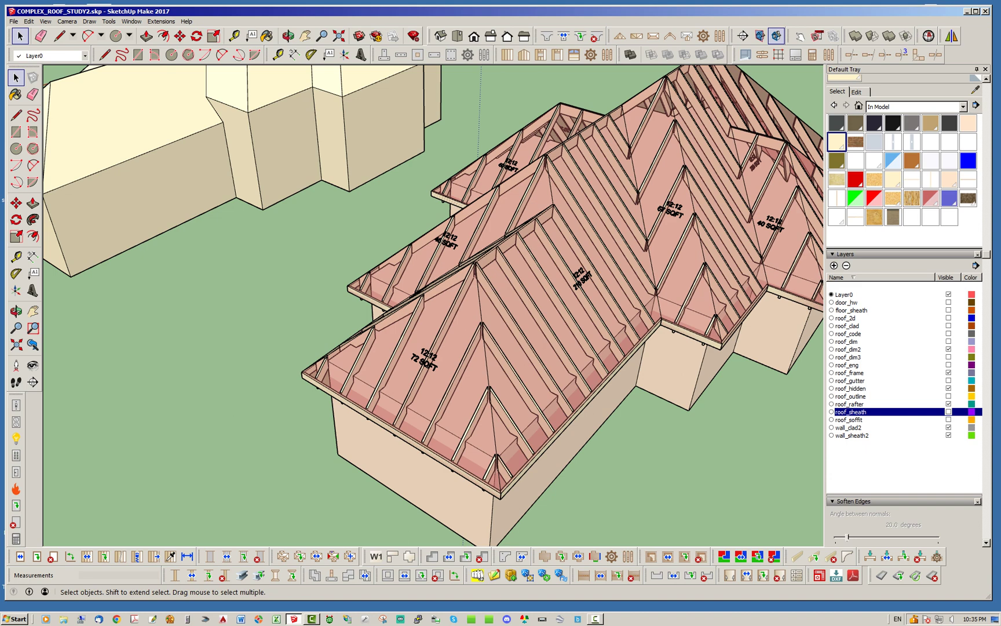
{"action": "scroll", "coordinate": [284, 373], "scroll_direction": "down", "scroll_amount": 3}
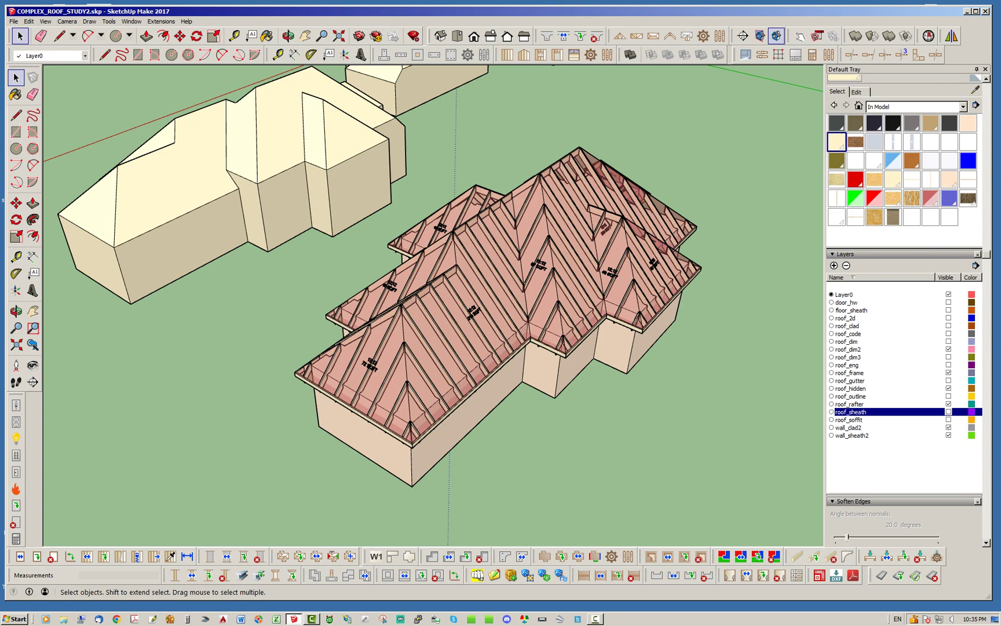
{"action": "scroll", "coordinate": [432, 331], "scroll_direction": "up", "scroll_amount": 4}
{"action": "mouse_move", "coordinate": [432, 331]}
{"action": "middle_mouse_down"}
{"action": "mouse_move", "coordinate": [525, 362]}
{"action": "mouse_move", "coordinate": [528, 348]}
{"action": "mouse_move", "coordinate": [325, 351]}
{"action": "mouse_move", "coordinate": [261, 368]}
{"action": "mouse_move", "coordinate": [240, 359]}
{"action": "middle_mouse_up"}
{"action": "scroll", "coordinate": [307, 362], "scroll_direction": "down", "scroll_amount": 4}
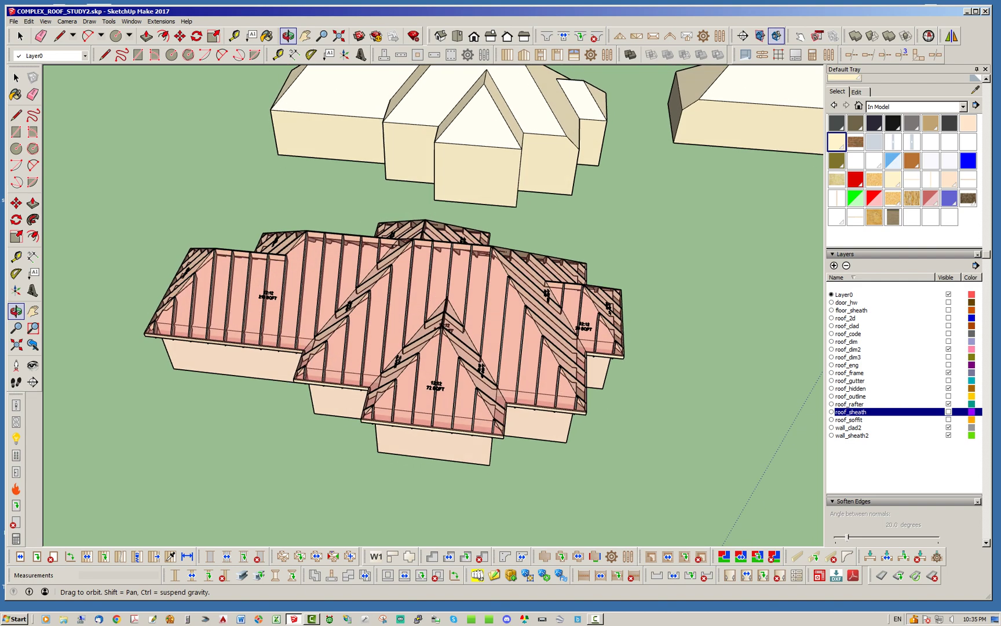
{"action": "key", "text": "space"}
{"action": "mouse_move", "coordinate": [353, 246]}
{"action": "middle_mouse_down"}
{"action": "mouse_move", "coordinate": [426, 237]}
{"action": "mouse_move", "coordinate": [473, 253]}
{"action": "mouse_move", "coordinate": [476, 239]}
{"action": "middle_mouse_up"}
{"action": "scroll", "coordinate": [426, 238], "scroll_direction": "up", "scroll_amount": 1}
{"action": "scroll", "coordinate": [438, 248], "scroll_direction": "up", "scroll_amount": 2}
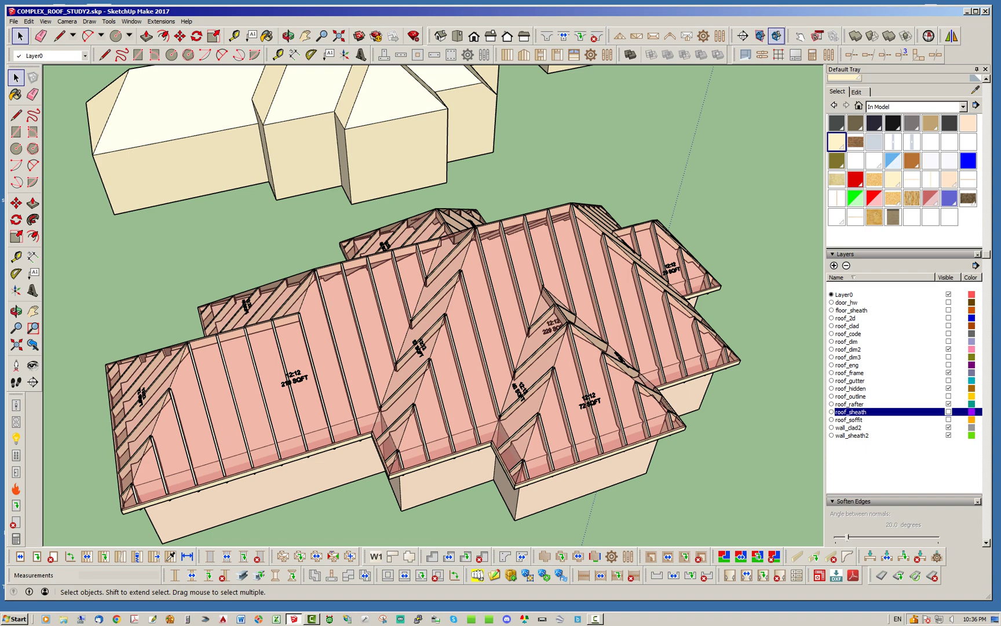
{"action": "scroll", "coordinate": [522, 325], "scroll_direction": "up", "scroll_amount": 3}
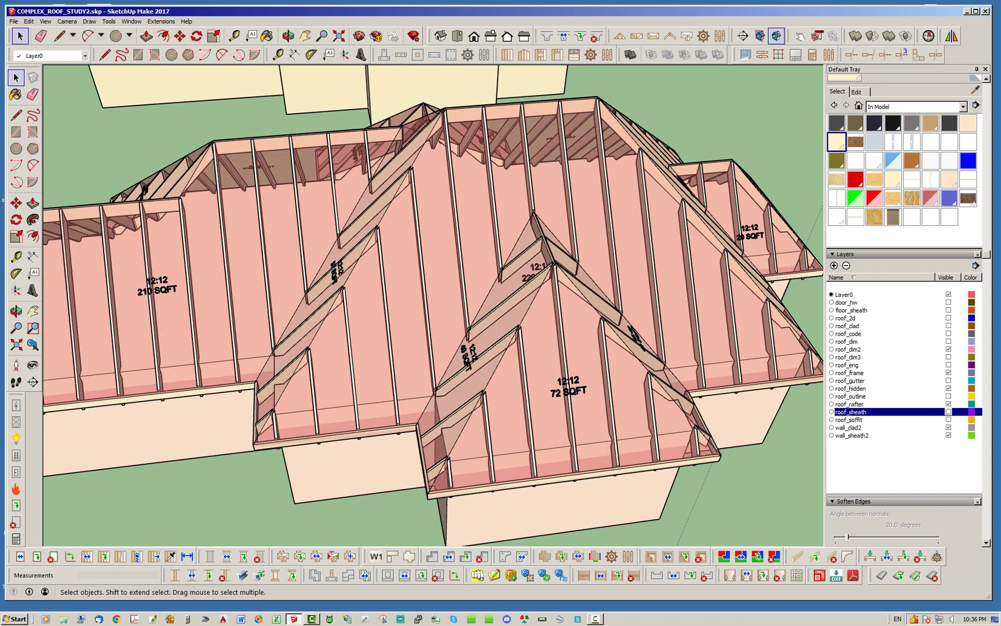
{"action": "middle_click_drag", "start_coordinate": [435, 308], "coordinate": [487, 299]}
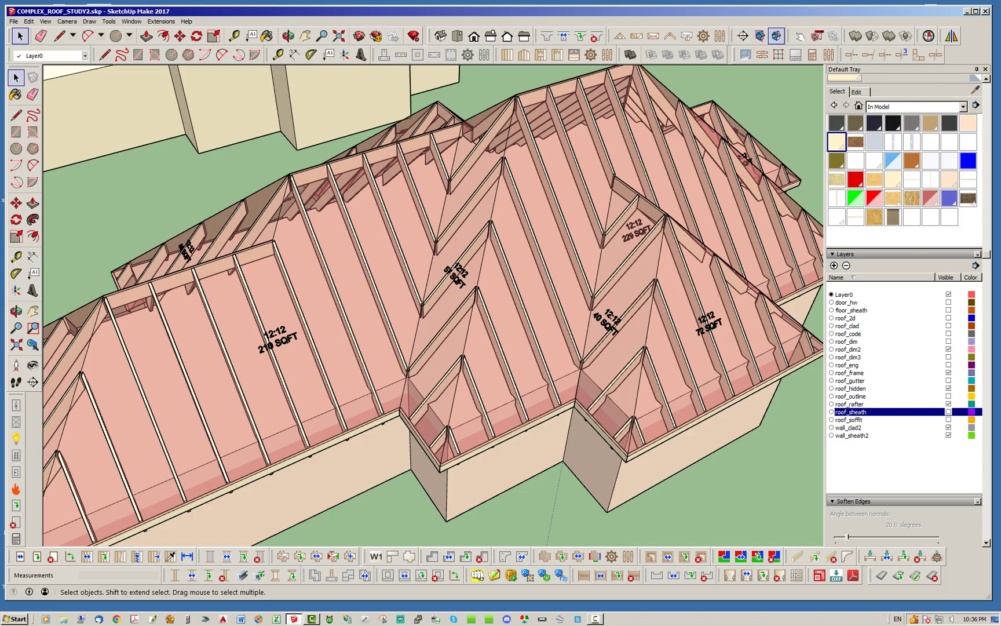
Turn off visibility of the roof_hidden layer to clear the translucent roof planes from the rafters
{"action": "left_click", "coordinate": [948, 388]}
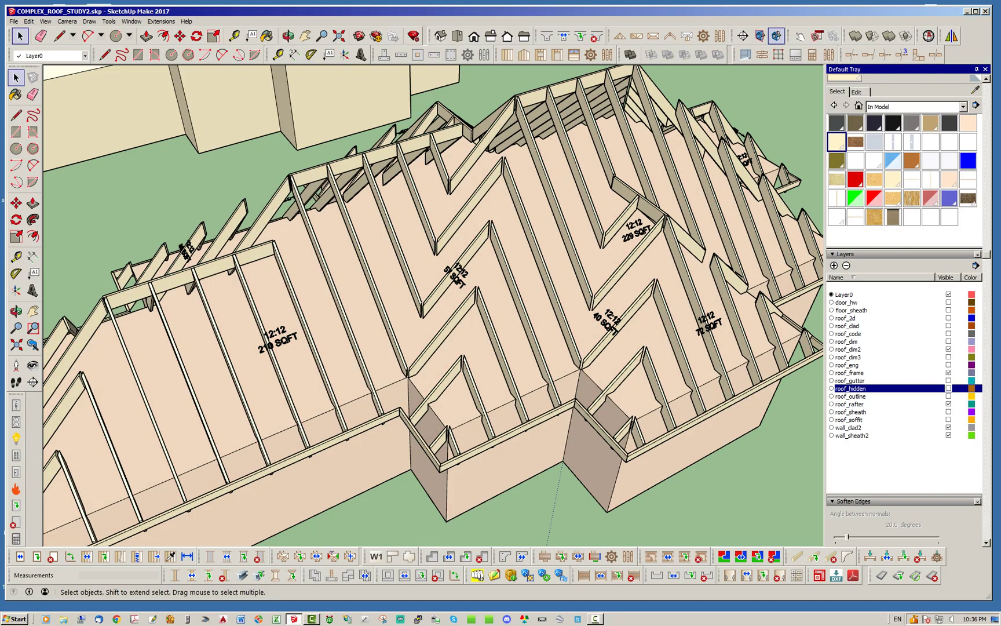
{"action": "middle_click_drag", "start_coordinate": [383, 325], "coordinate": [284, 330]}
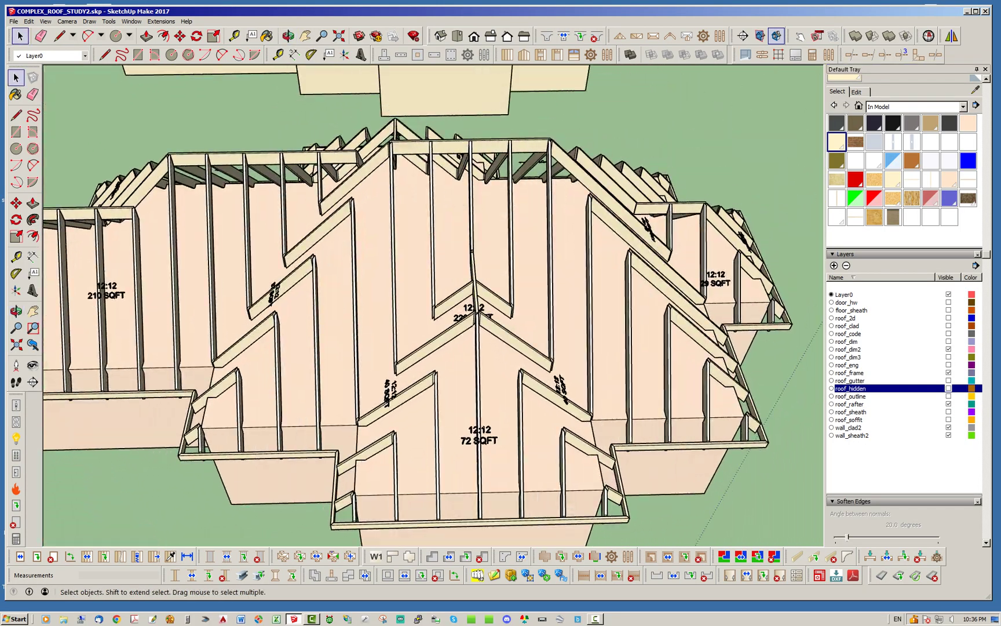
{"action": "middle_click_drag", "start_coordinate": [383, 243], "coordinate": [313, 213]}
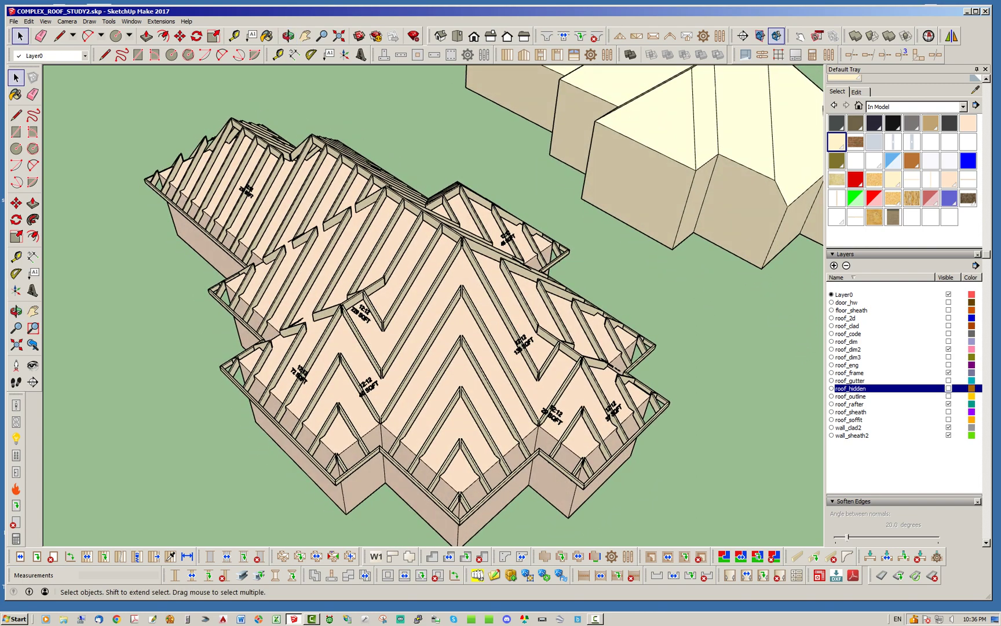
Turn on visibility of the roof_sheath, roof_clad and roof_gutter layers to show the finished roof
{"action": "left_click", "coordinate": [949, 412]}
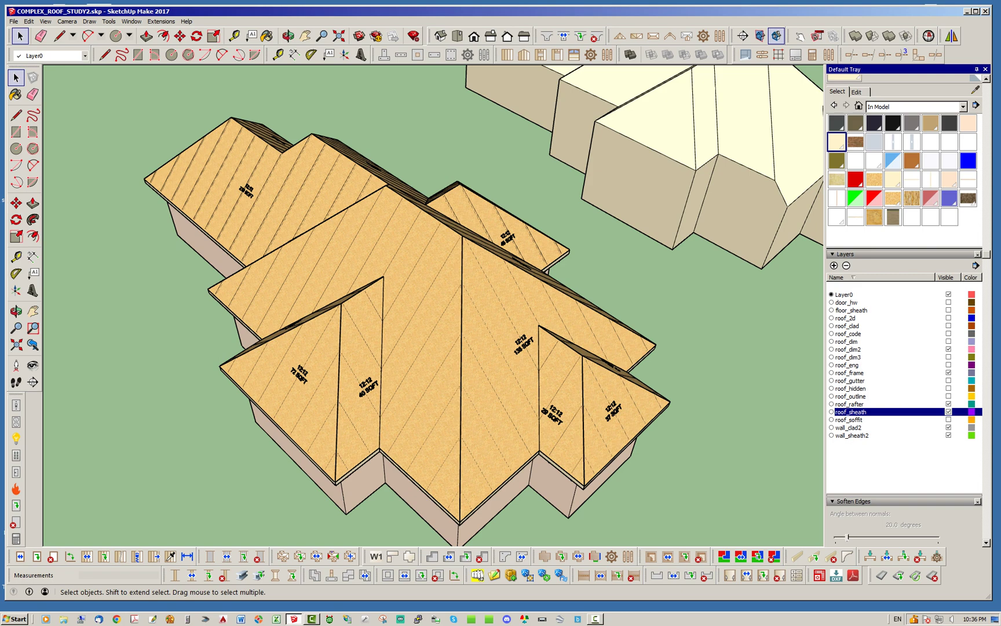
{"action": "left_click", "coordinate": [949, 325]}
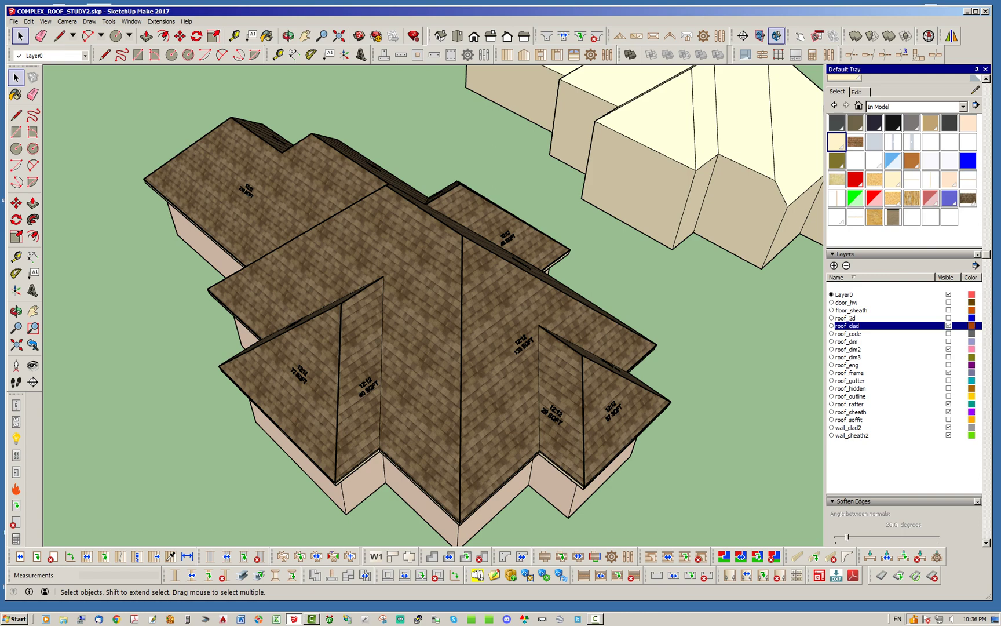
{"action": "left_click", "coordinate": [949, 380]}
Examine the shingled roof and its gutters from several sides and from a distance with the neighbouring buildings
{"action": "mouse_move", "coordinate": [493, 324]}
{"action": "middle_mouse_down"}
{"action": "mouse_move", "coordinate": [458, 310]}
{"action": "mouse_move", "coordinate": [423, 198]}
{"action": "mouse_move", "coordinate": [492, 308]}
{"action": "middle_mouse_up"}
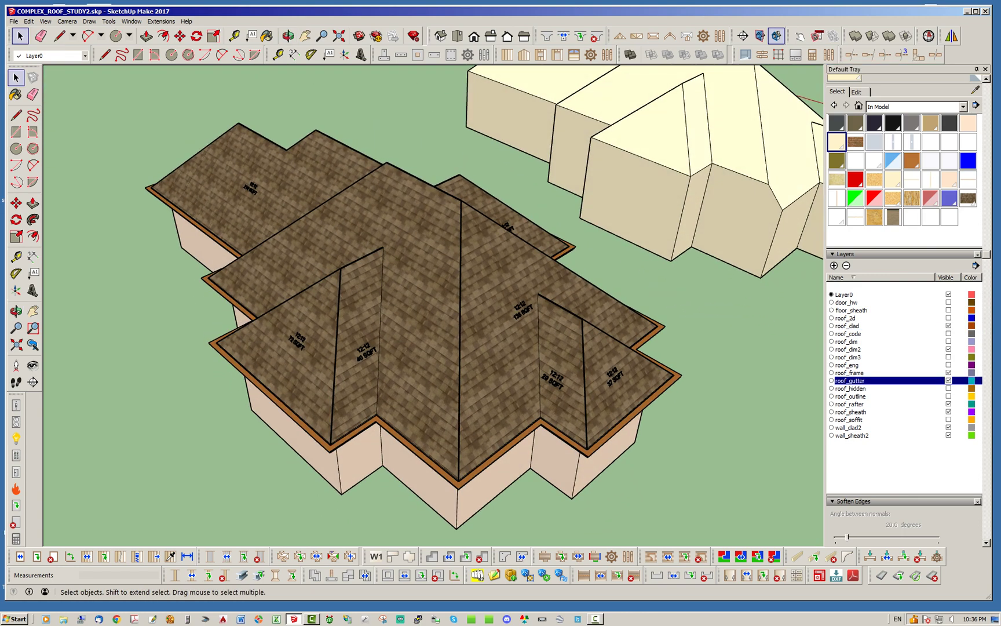
{"action": "middle_click_drag", "start_coordinate": [448, 343], "coordinate": [481, 345]}
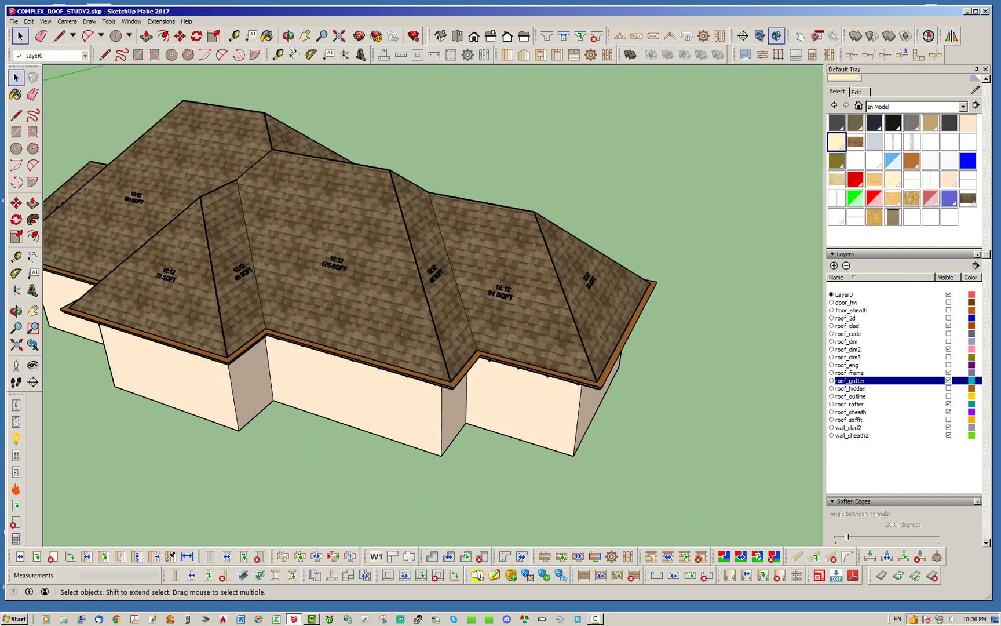
{"action": "scroll", "coordinate": [163, 168], "scroll_direction": "up", "scroll_amount": 2}
{"action": "scroll", "coordinate": [145, 151], "scroll_direction": "up", "scroll_amount": 1}
{"action": "scroll", "coordinate": [452, 234], "scroll_direction": "down", "scroll_amount": 5}
{"action": "middle_click_drag", "start_coordinate": [452, 244], "coordinate": [325, 261]}
{"action": "scroll", "coordinate": [577, 315], "scroll_direction": "down", "scroll_amount": 5}
{"action": "middle_click_drag", "start_coordinate": [580, 324], "coordinate": [531, 339]}
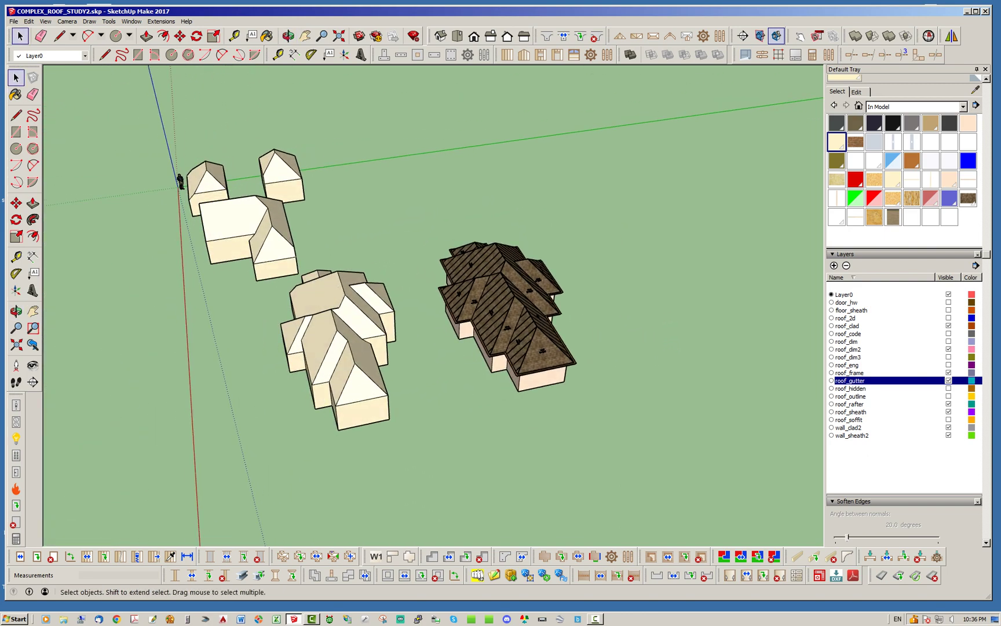
Examine the large cream building's hip roof, including its ridges, valleys and the bent eave corner beside the projecting wing
{"action": "middle_click_drag", "start_coordinate": [319, 359], "coordinate": [402, 345]}
{"action": "scroll", "coordinate": [400, 348], "scroll_direction": "up", "scroll_amount": 3}
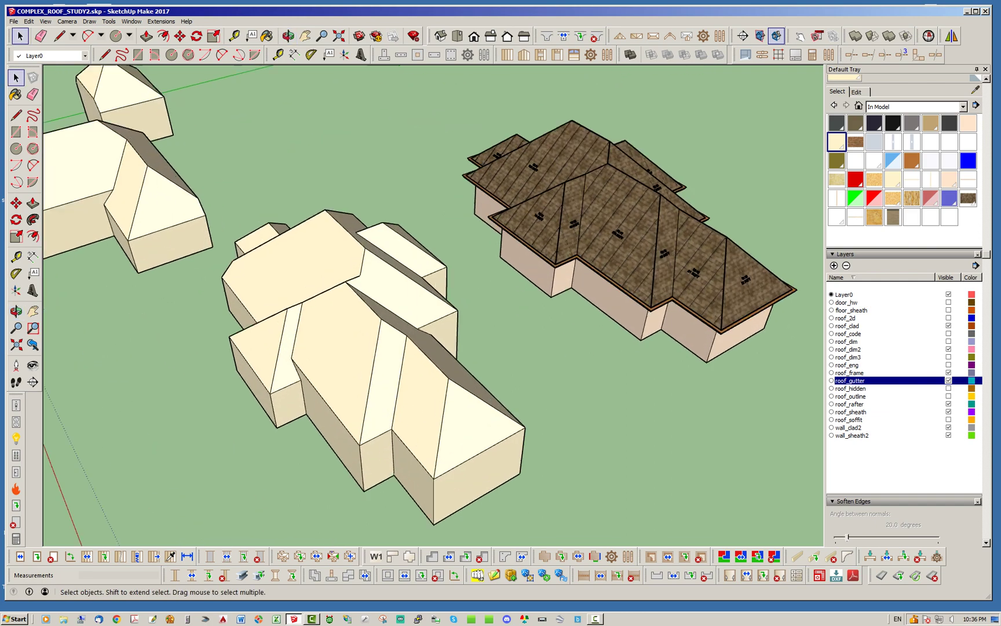
{"action": "scroll", "coordinate": [404, 386], "scroll_direction": "up", "scroll_amount": 2}
{"action": "middle_click_drag", "start_coordinate": [404, 386], "coordinate": [394, 325]}
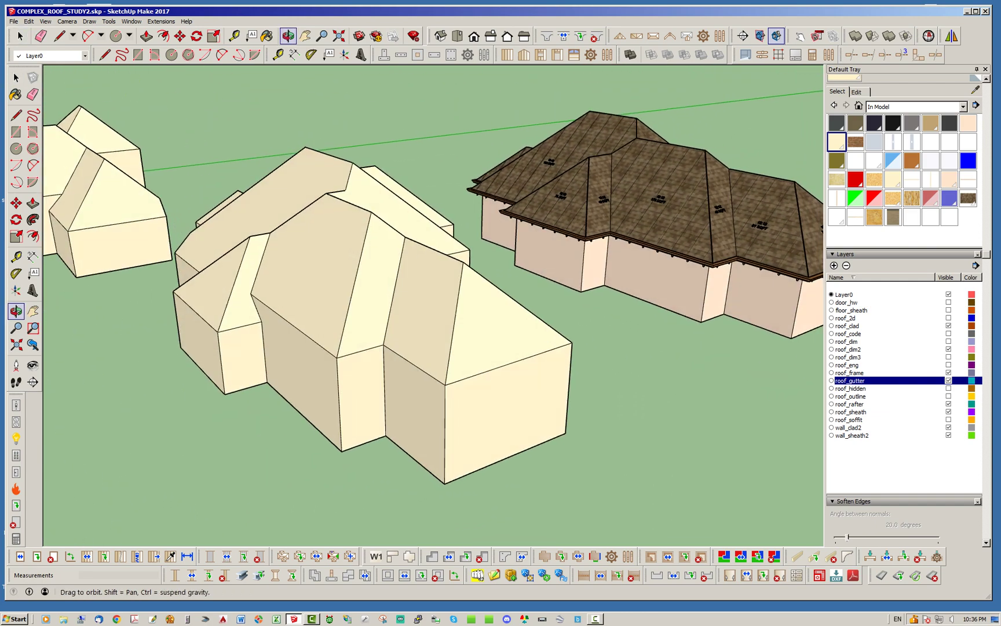
{"action": "middle_click_drag", "start_coordinate": [333, 261], "coordinate": [334, 260]}
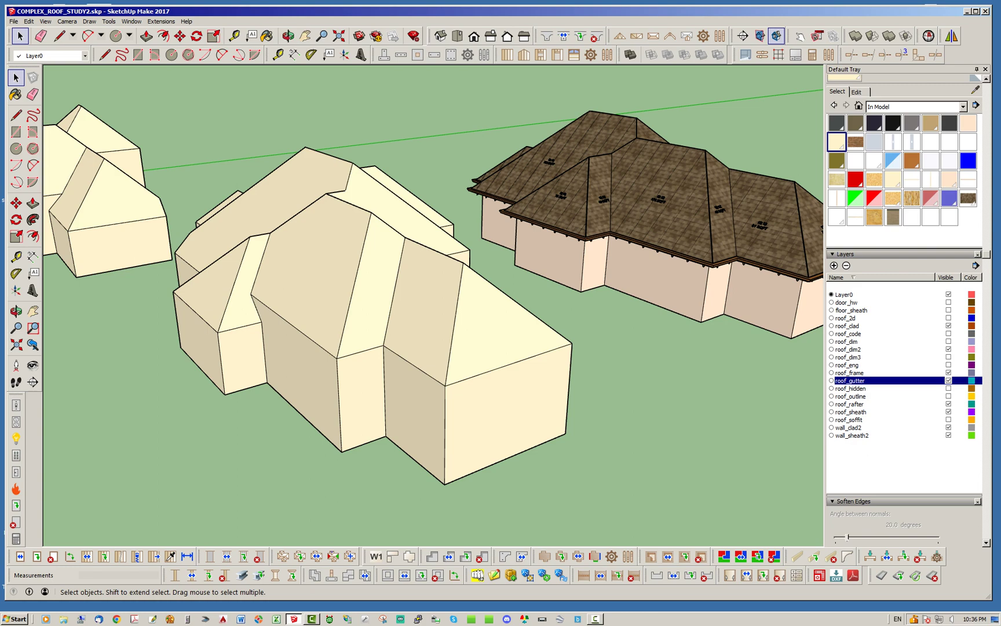
{"action": "scroll", "coordinate": [348, 329], "scroll_direction": "up", "scroll_amount": 4}
{"action": "mouse_move", "coordinate": [348, 330]}
{"action": "middle_mouse_down"}
{"action": "mouse_move", "coordinate": [273, 278]}
{"action": "mouse_move", "coordinate": [345, 330]}
{"action": "middle_mouse_up"}
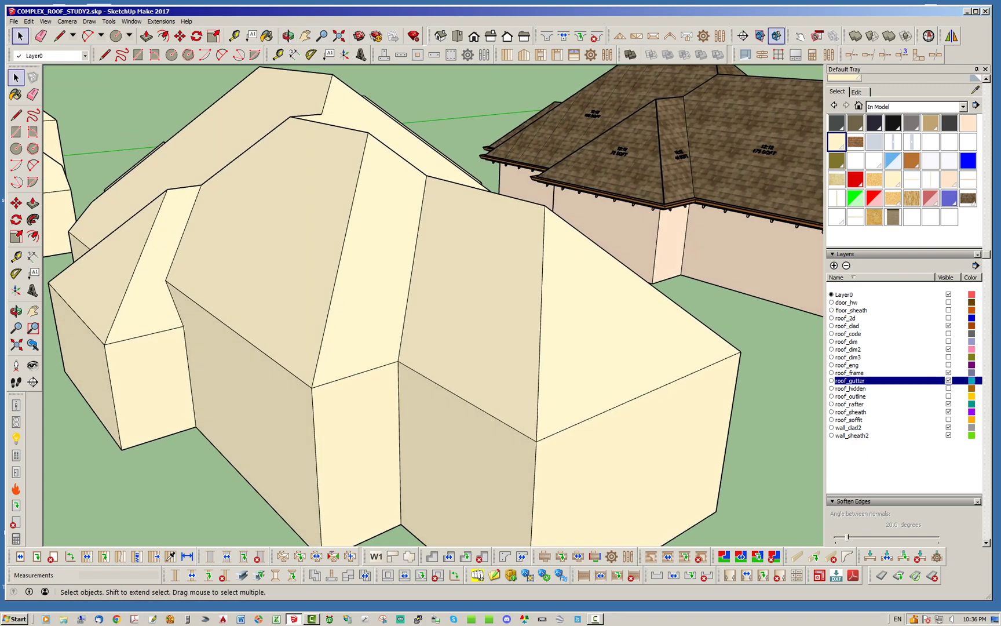
{"action": "scroll", "coordinate": [452, 359], "scroll_direction": "down", "scroll_amount": 3}
{"action": "middle_click_drag", "start_coordinate": [452, 359], "coordinate": [554, 310]}
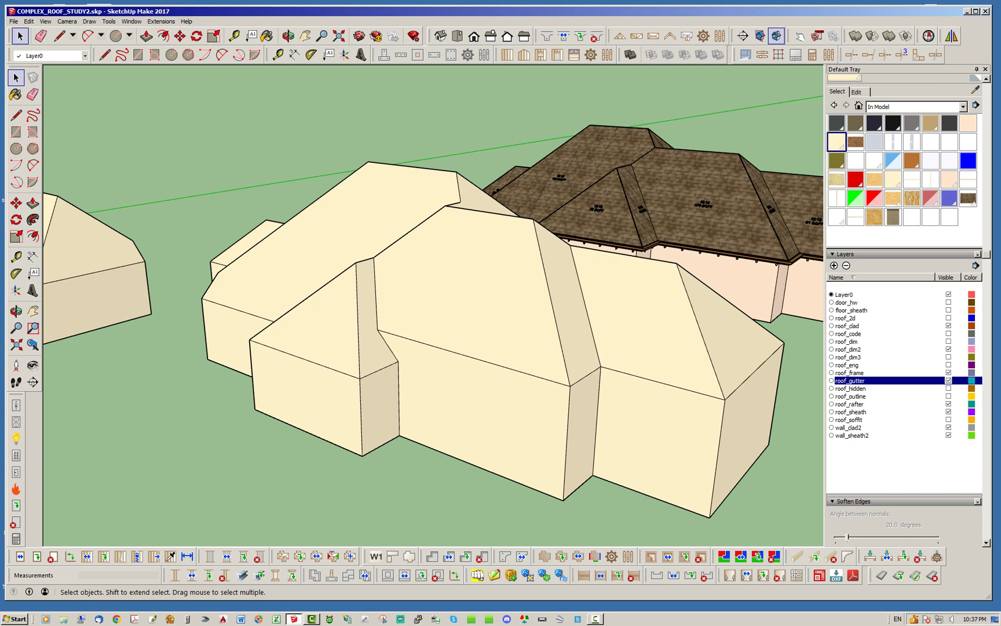
{"action": "scroll", "coordinate": [390, 360], "scroll_direction": "up", "scroll_amount": 4}
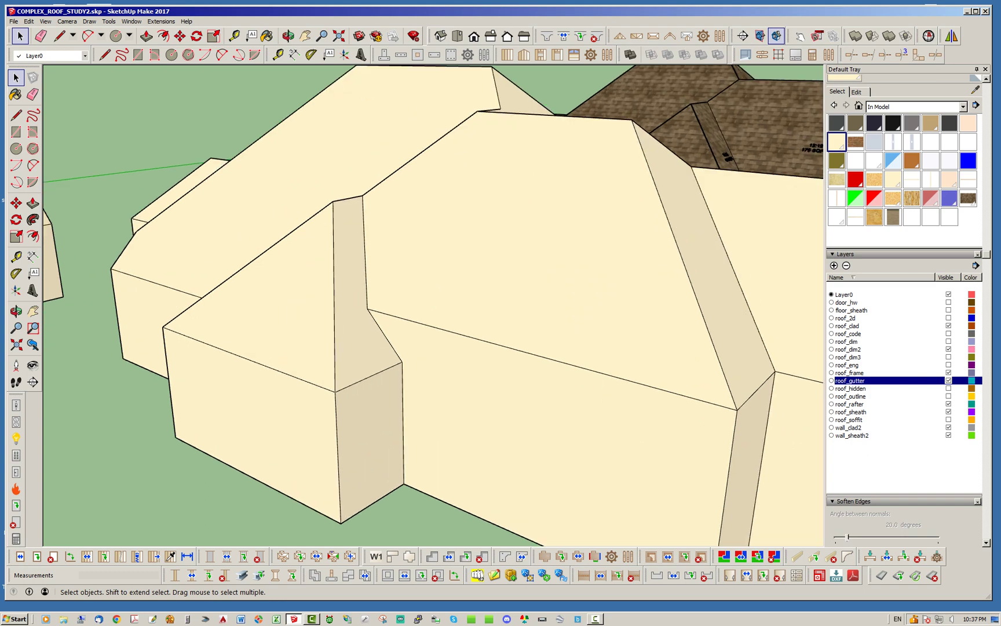
{"action": "middle_click_drag", "start_coordinate": [389, 360], "coordinate": [443, 322]}
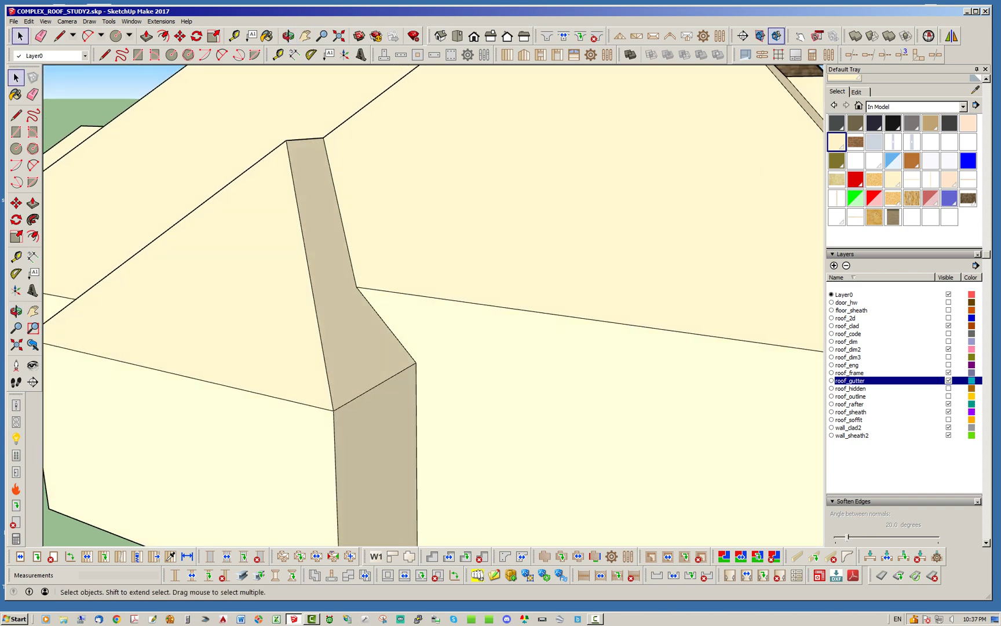
{"action": "scroll", "coordinate": [406, 289], "scroll_direction": "down", "scroll_amount": 6}
{"action": "middle_click_drag", "start_coordinate": [400, 341], "coordinate": [446, 328]}
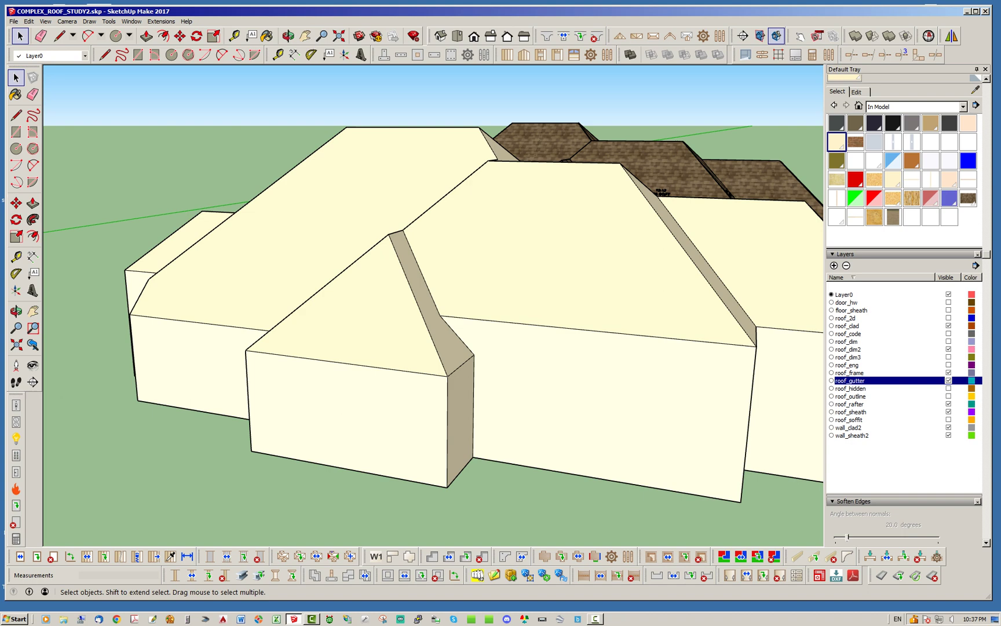
Examine the cream building's remaining sides and irregular eave corners close up, and compare it with the other buildings from a distance
{"action": "middle_click_drag", "start_coordinate": [371, 324], "coordinate": [525, 366]}
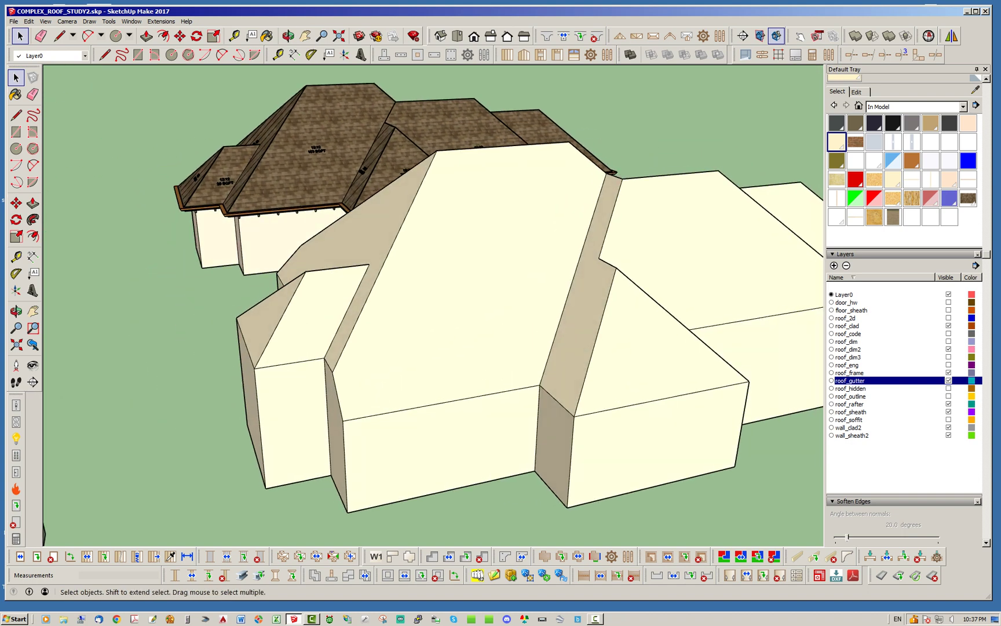
{"action": "middle_click_drag", "start_coordinate": [394, 342], "coordinate": [539, 380]}
{"action": "scroll", "coordinate": [539, 379], "scroll_direction": "up", "scroll_amount": 5}
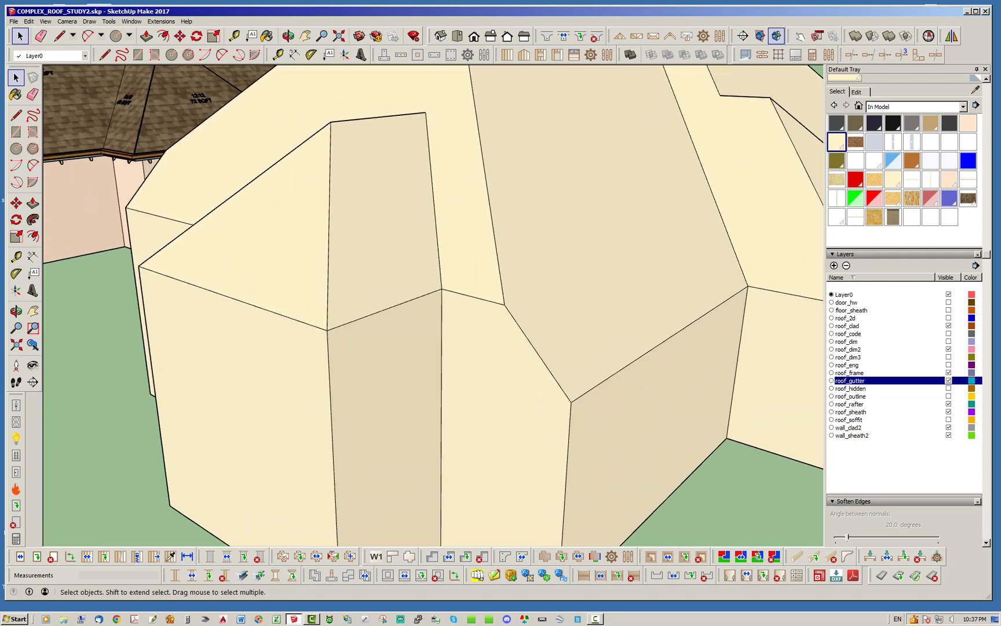
{"action": "scroll", "coordinate": [492, 324], "scroll_direction": "down", "scroll_amount": 5}
{"action": "middle_click_drag", "start_coordinate": [493, 324], "coordinate": [579, 394]}
{"action": "middle_click_drag", "start_coordinate": [405, 255], "coordinate": [497, 270]}
{"action": "scroll", "coordinate": [497, 270], "scroll_direction": "up", "scroll_amount": 6}
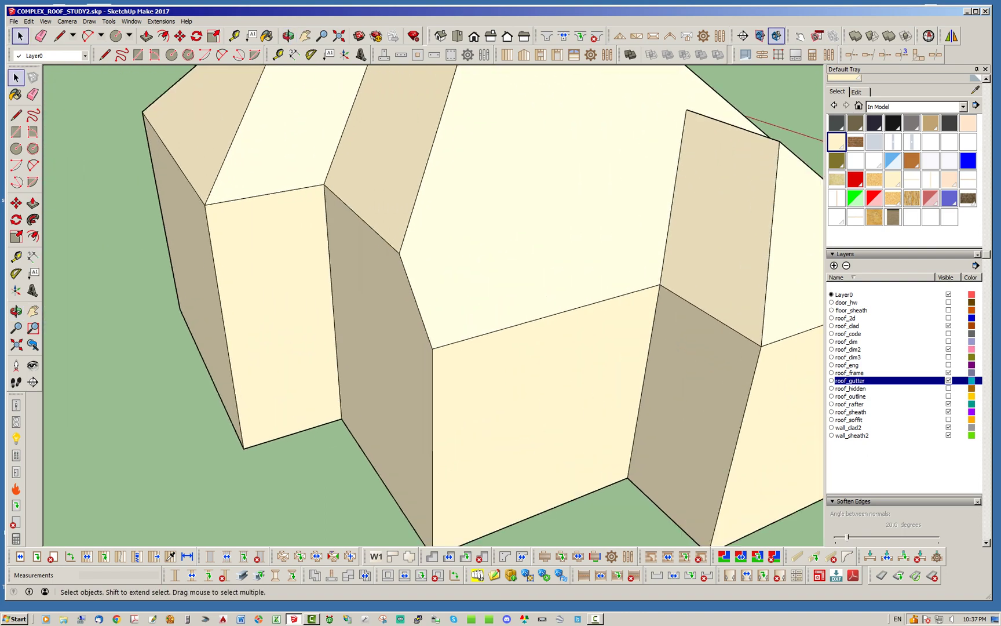
{"action": "middle_click_drag", "start_coordinate": [435, 307], "coordinate": [533, 310]}
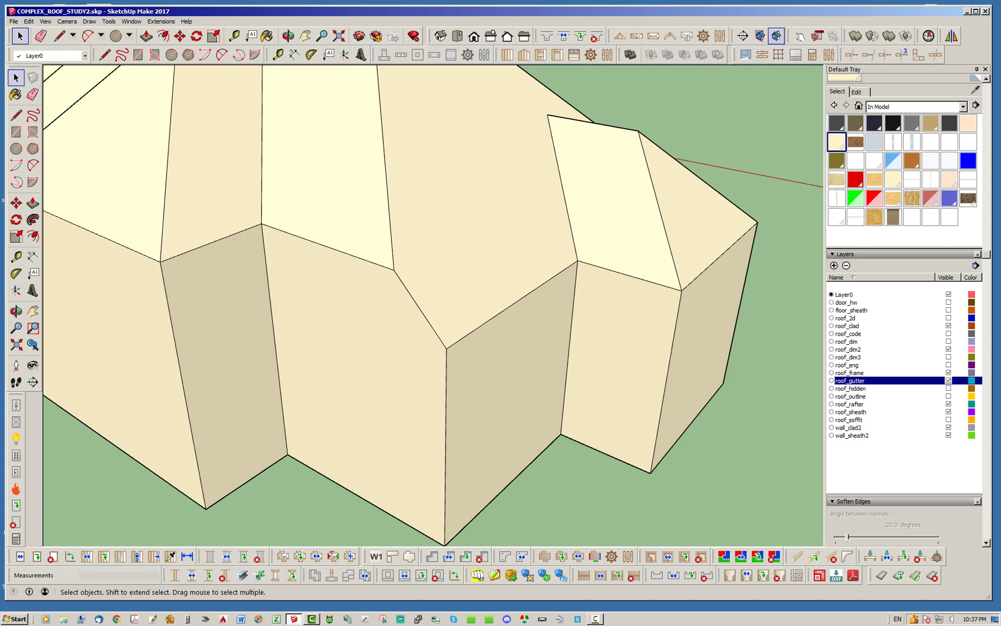
{"action": "scroll", "coordinate": [433, 306], "scroll_direction": "down", "scroll_amount": 5}
{"action": "middle_click_drag", "start_coordinate": [371, 301], "coordinate": [530, 289]}
{"action": "middle_click_drag", "start_coordinate": [371, 301], "coordinate": [475, 295]}
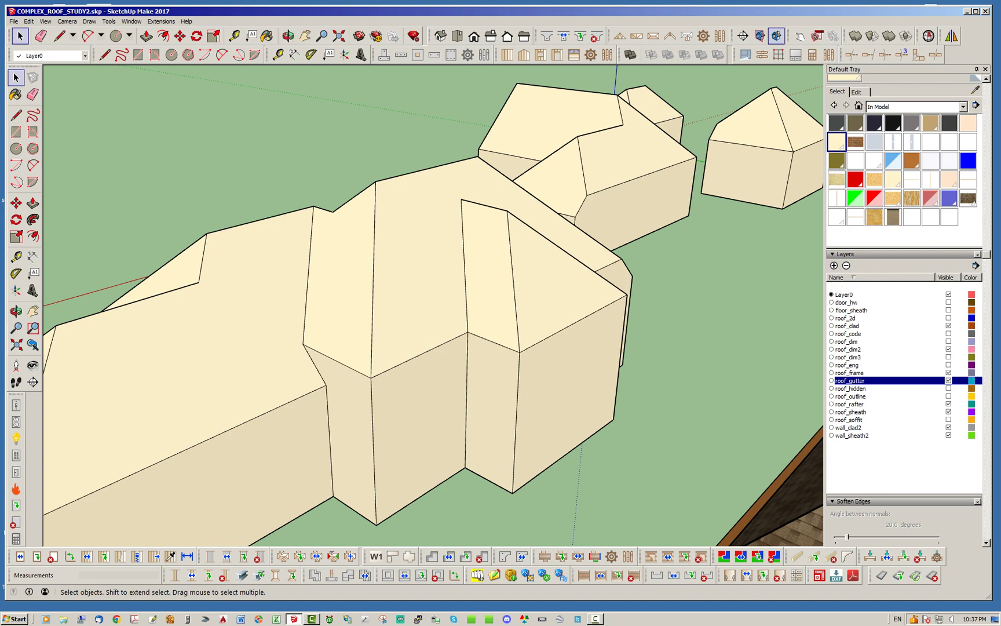
{"action": "scroll", "coordinate": [327, 387], "scroll_direction": "down", "scroll_amount": 3}
{"action": "middle_click_drag", "start_coordinate": [347, 354], "coordinate": [371, 408]}
{"action": "scroll", "coordinate": [343, 354], "scroll_direction": "down", "scroll_amount": 5}
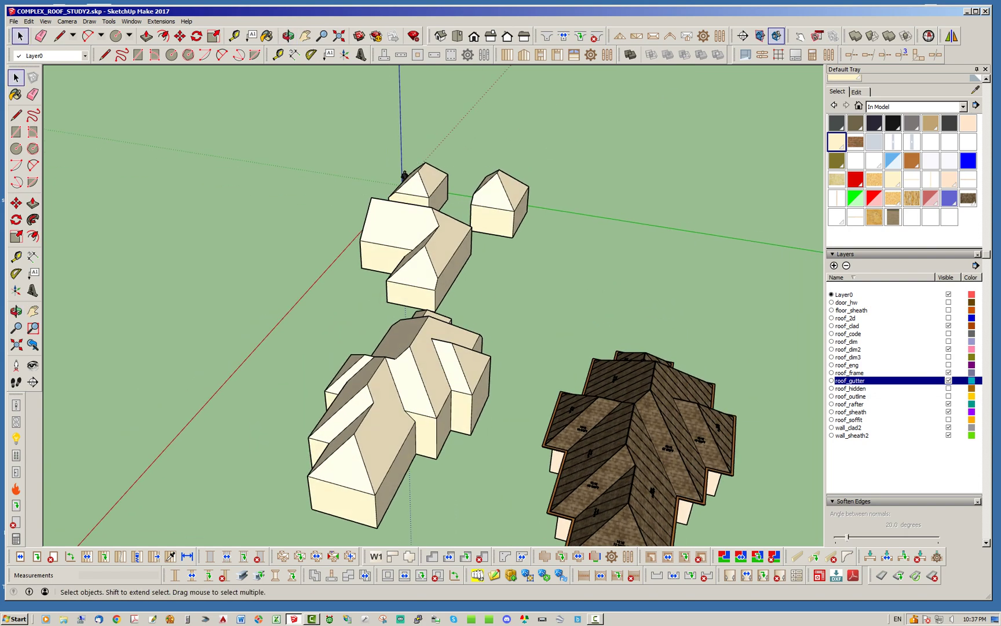
{"action": "scroll", "coordinate": [347, 409], "scroll_direction": "up", "scroll_amount": 3}
{"action": "scroll", "coordinate": [324, 409], "scroll_direction": "down", "scroll_amount": 3}
{"action": "middle_click_drag", "start_coordinate": [391, 166], "coordinate": [399, 204]}
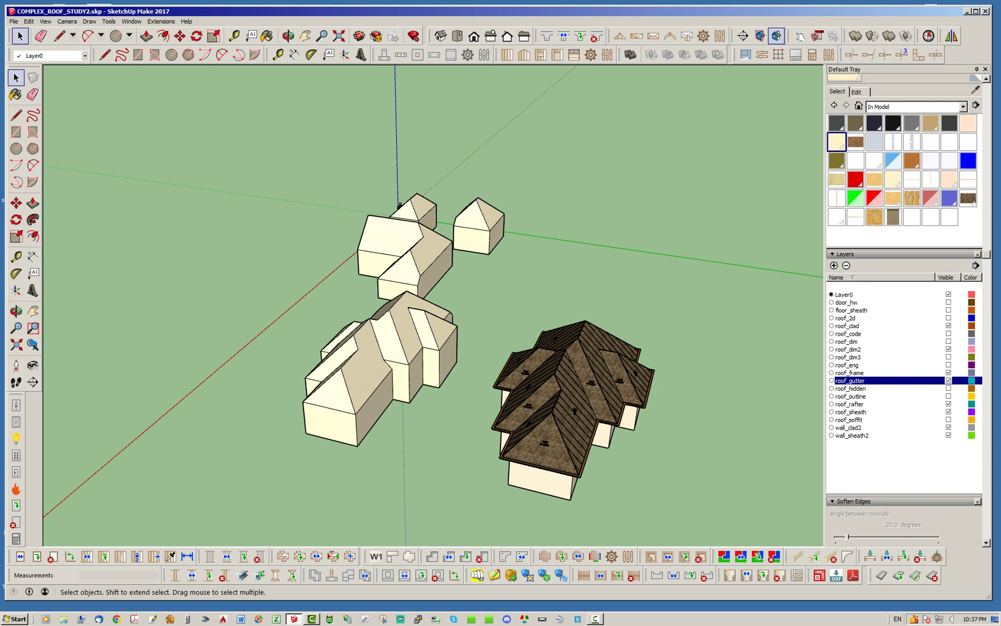
Turn off the roof_gutter, roof_rafter, roof_sheath, roof_clad, roof_frame and roof_dim2 layers, and turn on the roof_hidden layer
{"action": "left_click", "coordinate": [949, 381]}
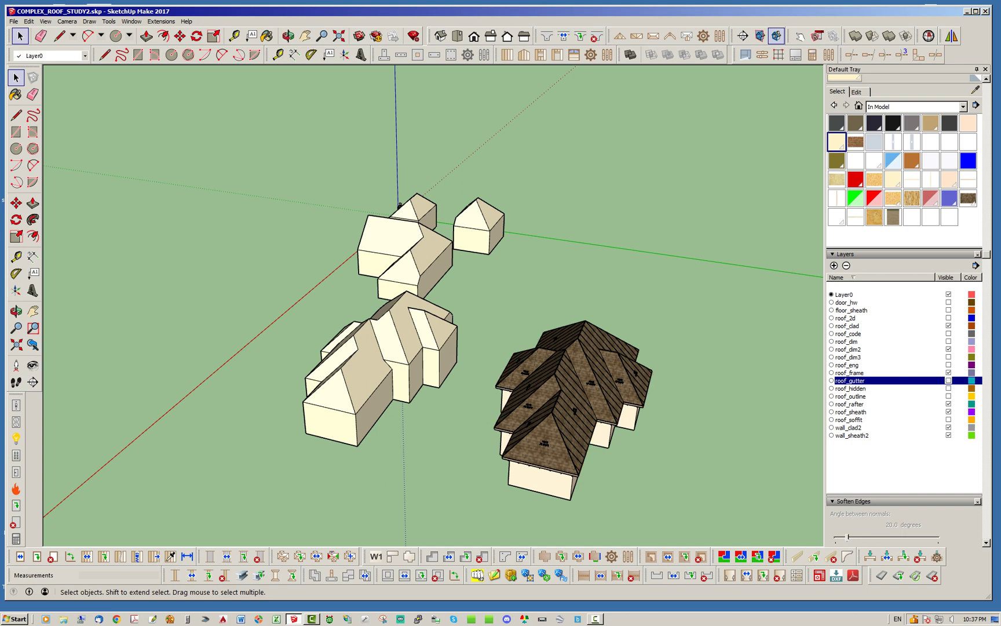
{"action": "left_click", "coordinate": [949, 403]}
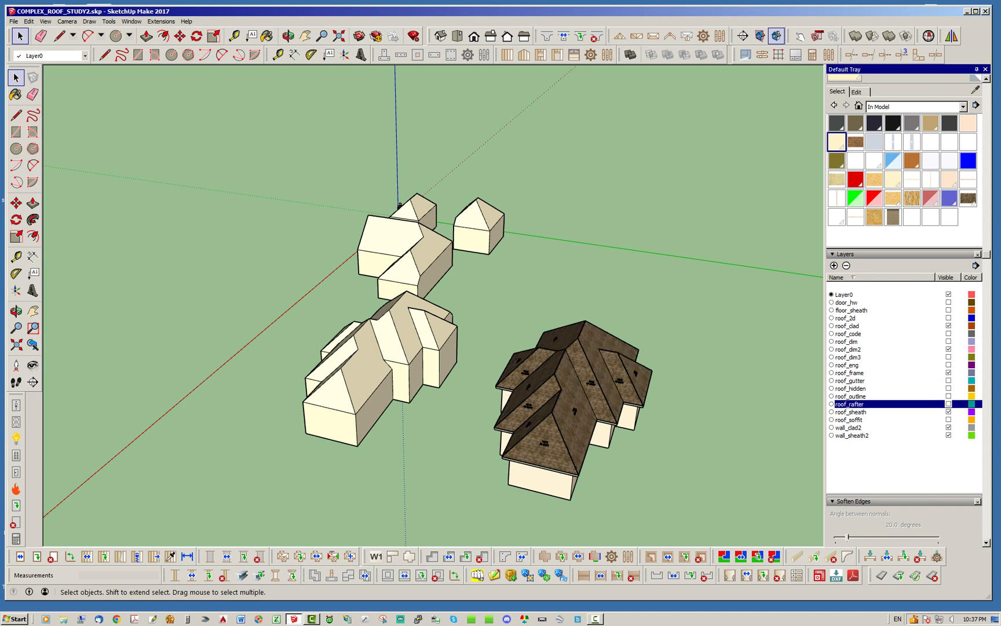
{"action": "left_click", "coordinate": [949, 412]}
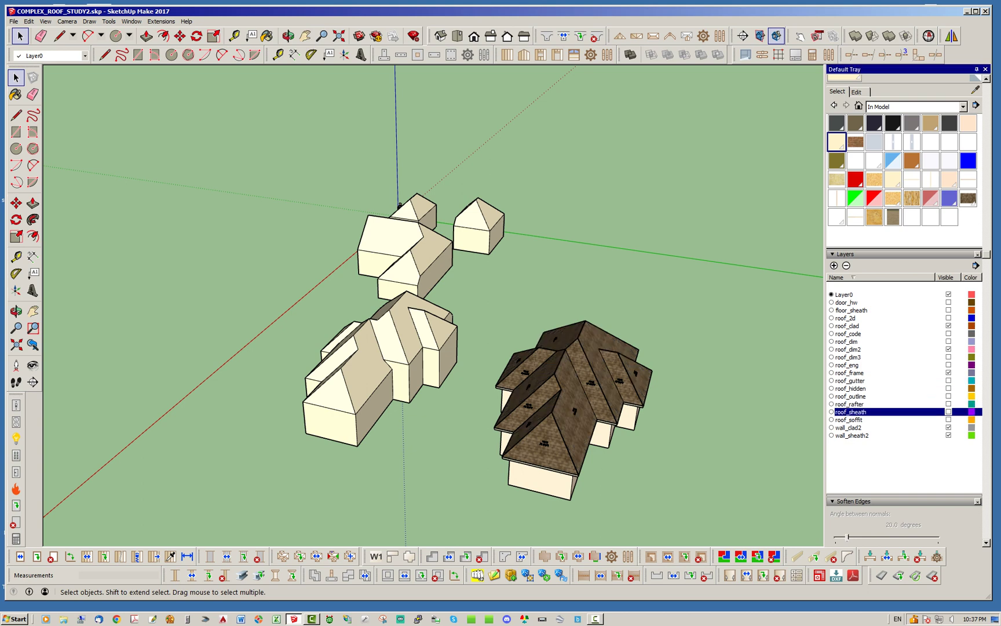
{"action": "left_click", "coordinate": [949, 325]}
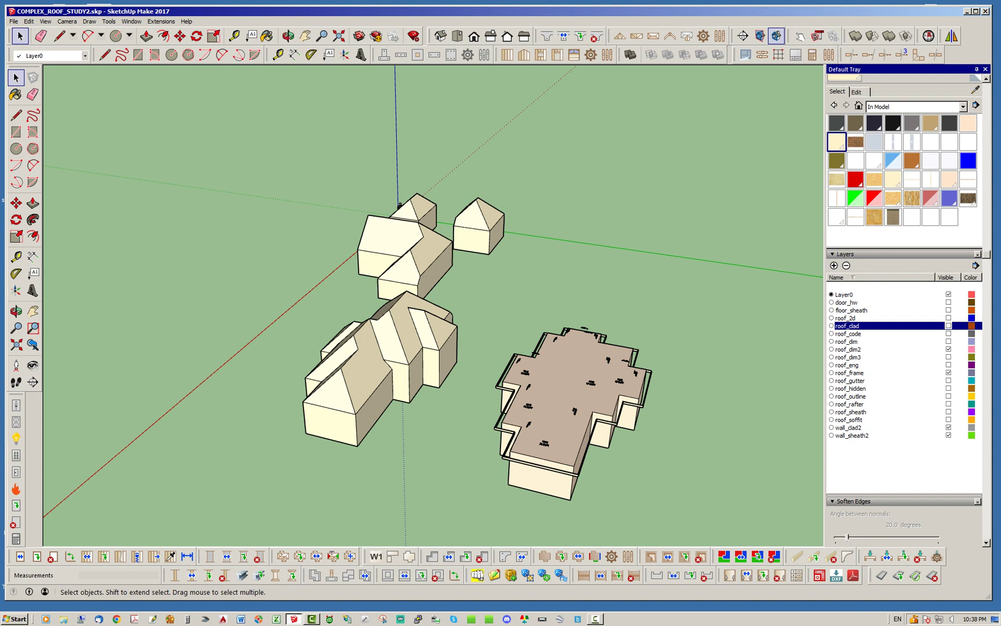
{"action": "left_click", "coordinate": [949, 373]}
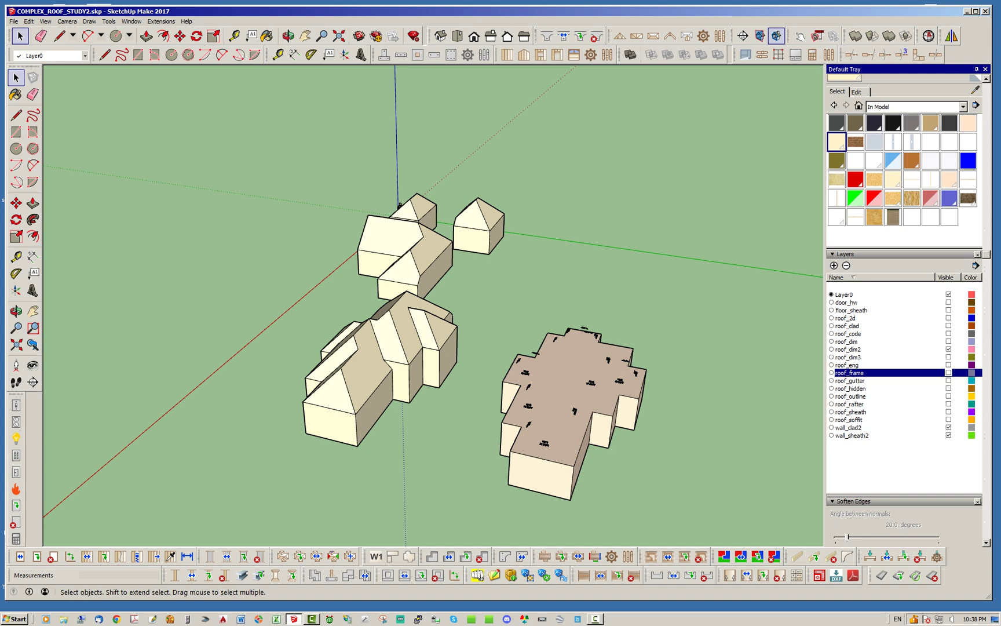
{"action": "left_click", "coordinate": [949, 350]}
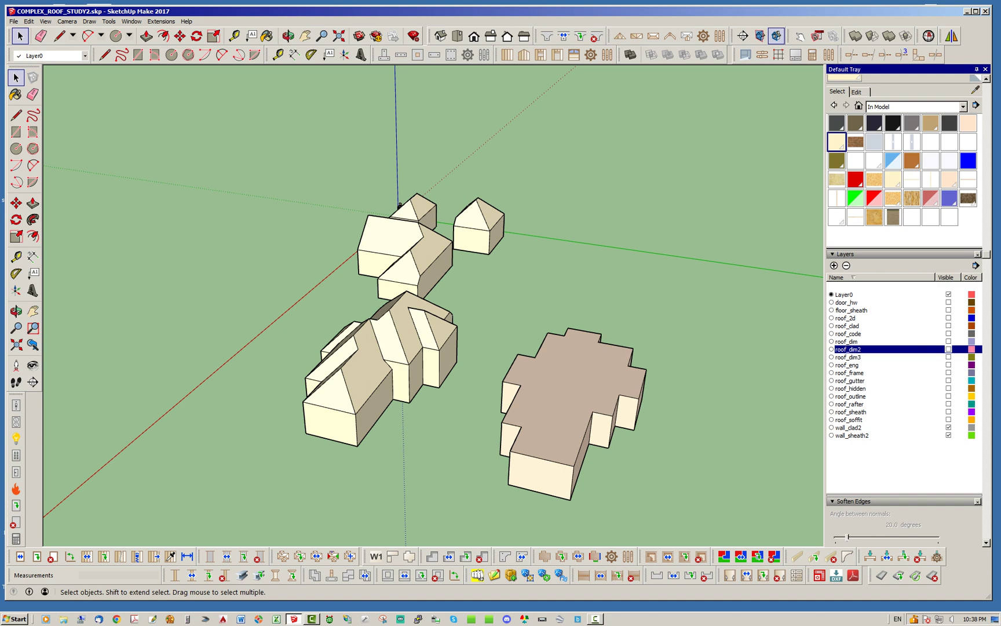
{"action": "left_click", "coordinate": [949, 389]}
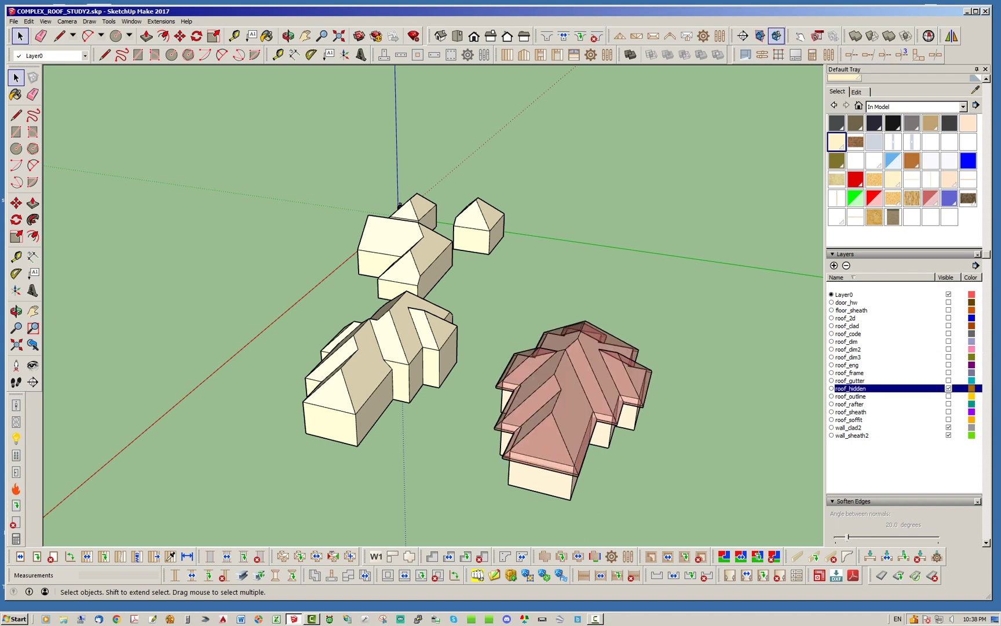
Examine the translucent roof planes alongside the plain cream building masses from several angles
{"action": "middle_click_drag", "start_coordinate": [556, 289], "coordinate": [498, 286]}
{"action": "scroll", "coordinate": [432, 330], "scroll_direction": "up", "scroll_amount": 3}
{"action": "scroll", "coordinate": [432, 331], "scroll_direction": "down", "scroll_amount": 3}
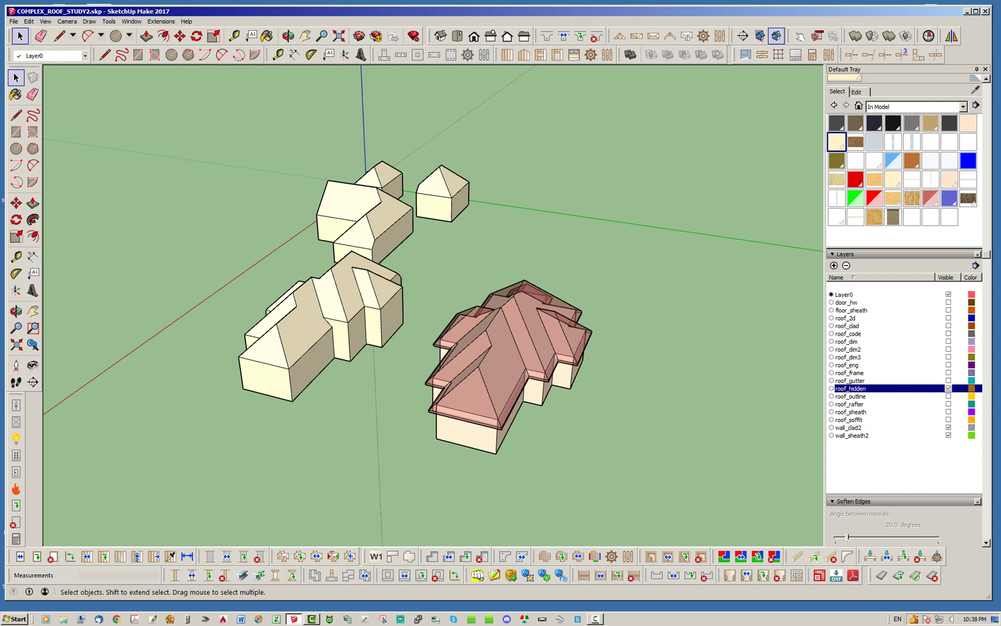
{"action": "scroll", "coordinate": [534, 325], "scroll_direction": "up", "scroll_amount": 3}
{"action": "middle_click_drag", "start_coordinate": [533, 325], "coordinate": [401, 324]}
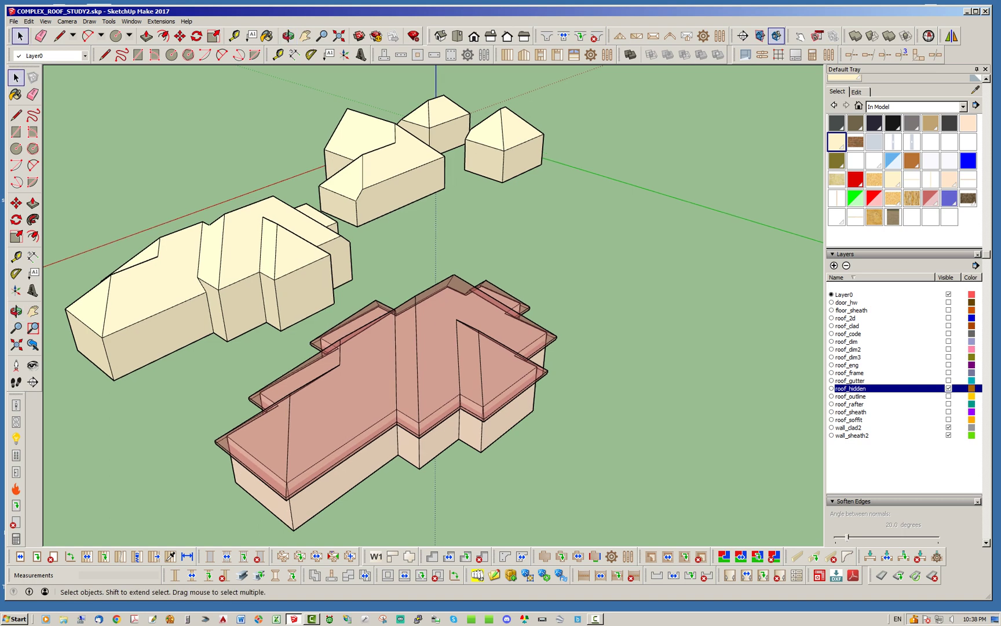
{"action": "scroll", "coordinate": [404, 371], "scroll_direction": "down", "scroll_amount": 2}
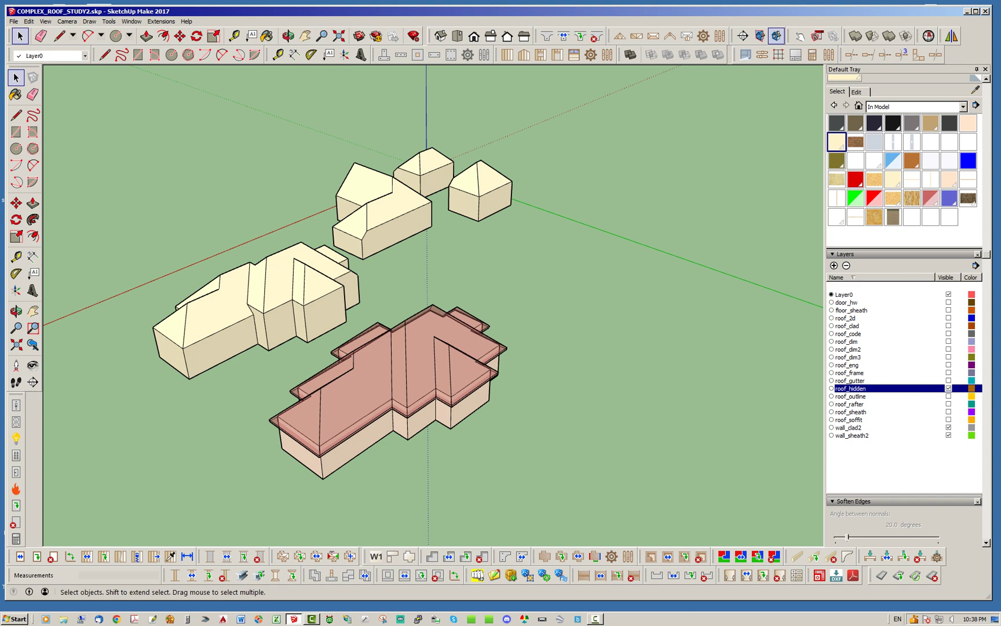
{"action": "middle_click_drag", "start_coordinate": [404, 371], "coordinate": [476, 378]}
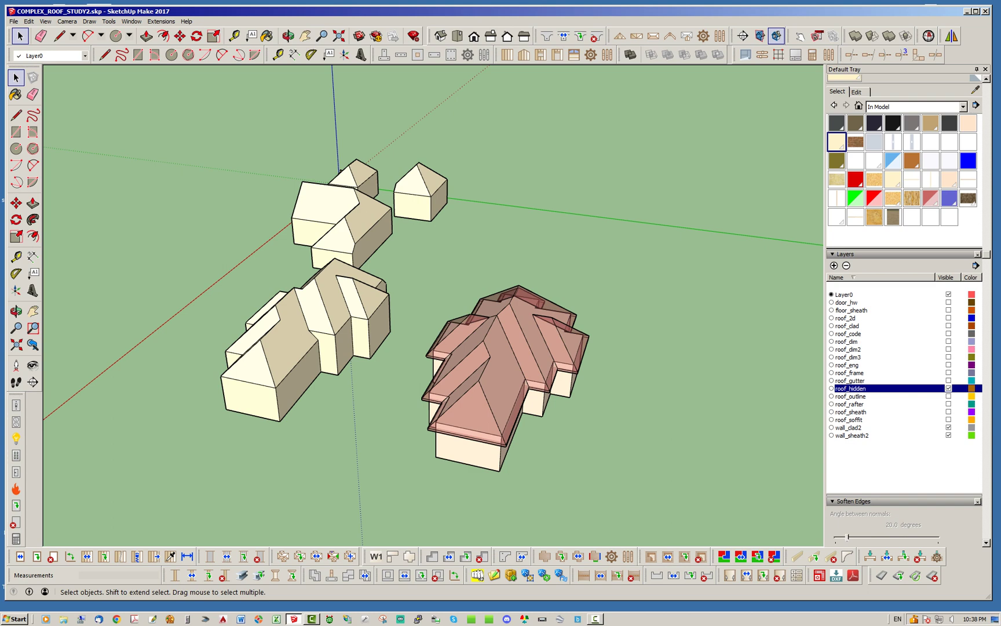
{"action": "middle_click_drag", "start_coordinate": [475, 371], "coordinate": [452, 393]}
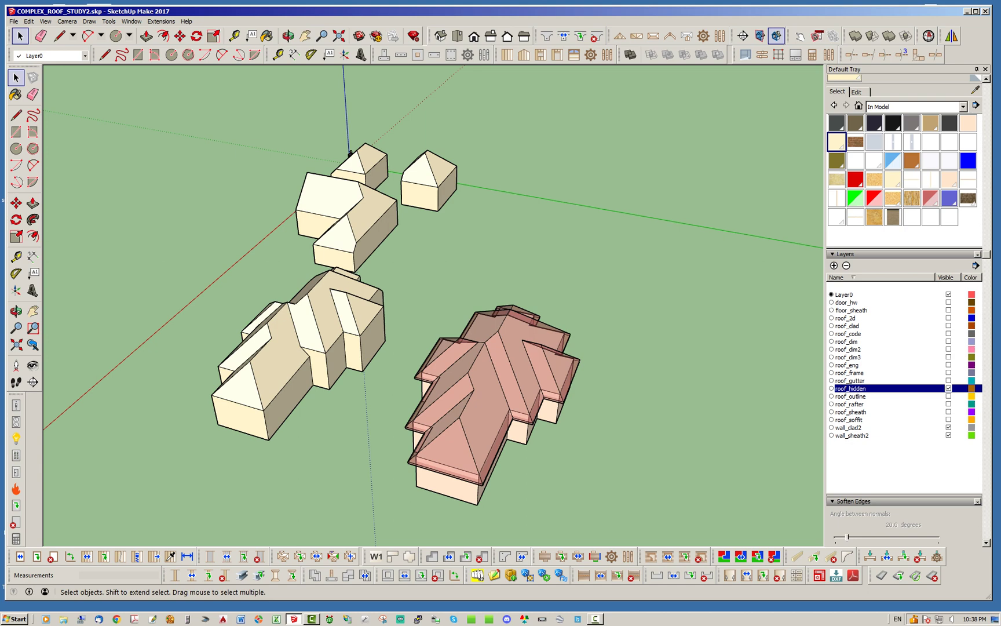
{"action": "middle_click_drag", "start_coordinate": [350, 154], "coordinate": [394, 131]}
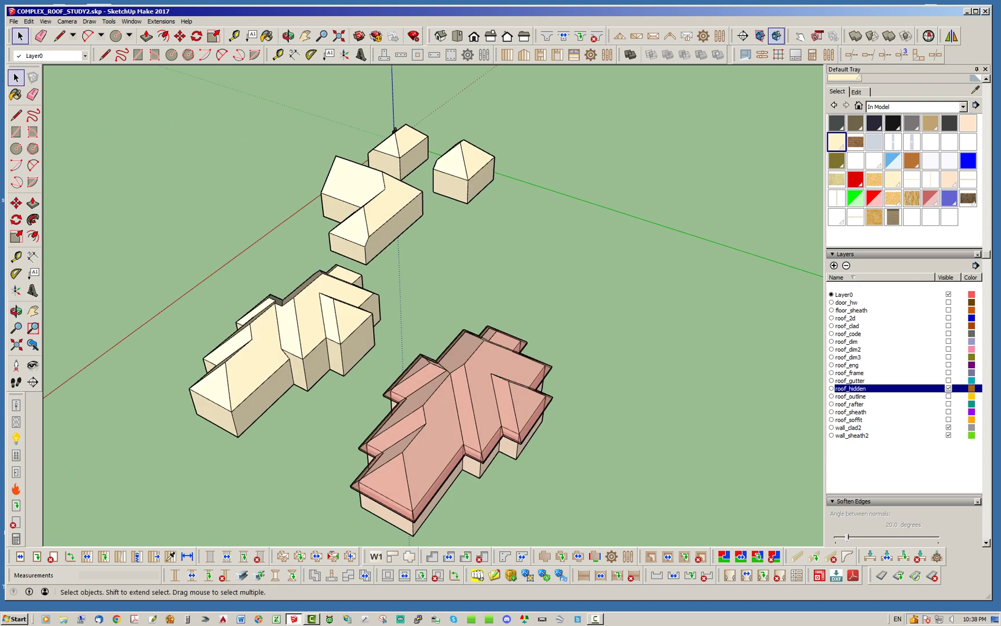
Open the nested translucent roof group for editing and select all of its faces and edges
{"action": "middle_click_drag", "start_coordinate": [446, 405], "coordinate": [421, 377]}
{"action": "double_click", "coordinate": [423, 397]}
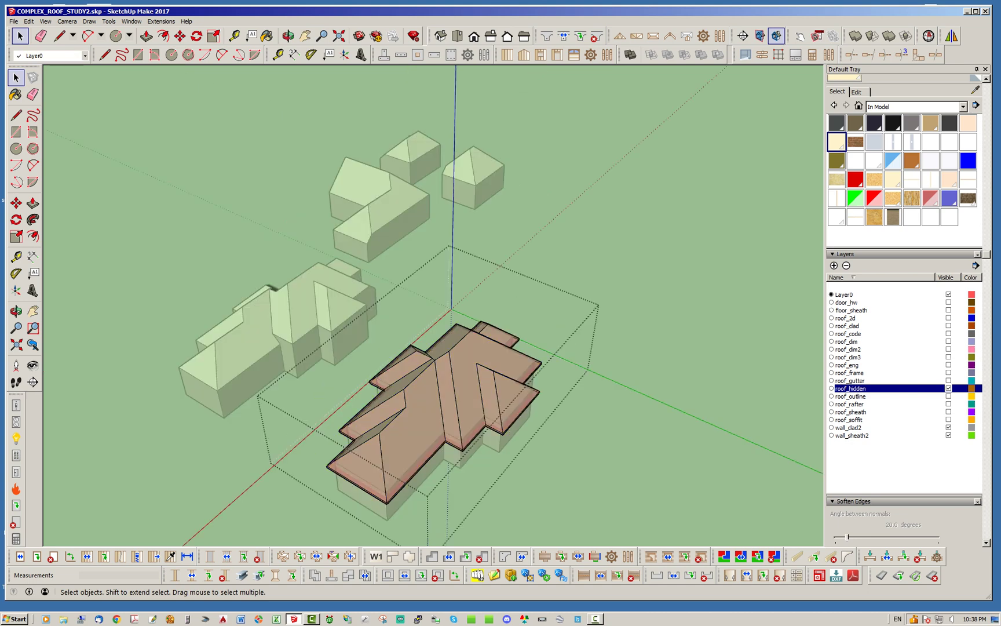
{"action": "left_click", "coordinate": [423, 397]}
{"action": "double_click", "coordinate": [423, 397]}
{"action": "key", "text": "ctrl+a"}
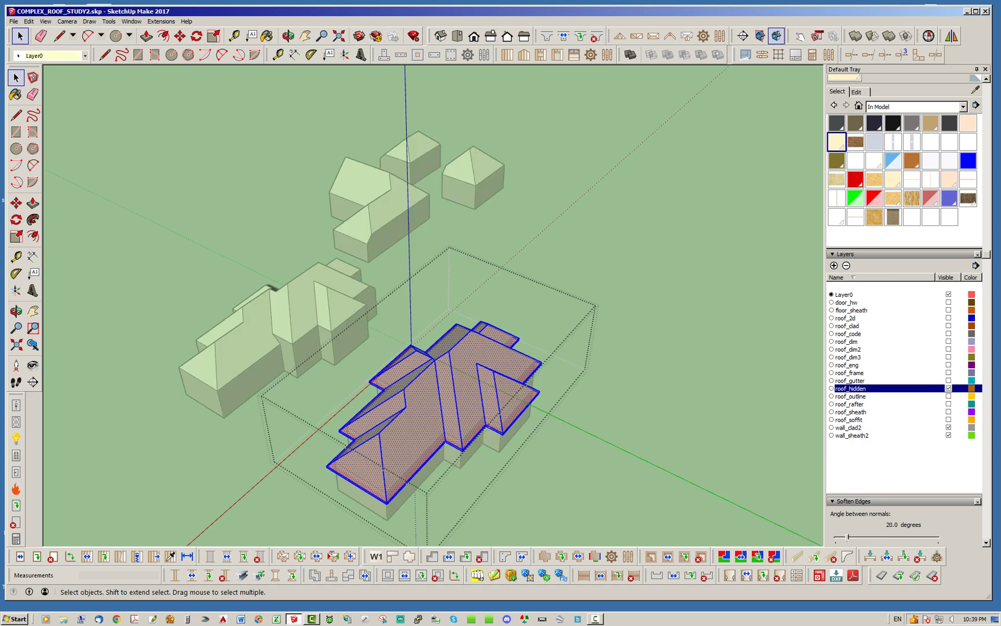
Select only the narrow roof plane beside the valley, then close the nested roof groups and clear the selection
{"action": "left_click", "coordinate": [446, 405]}
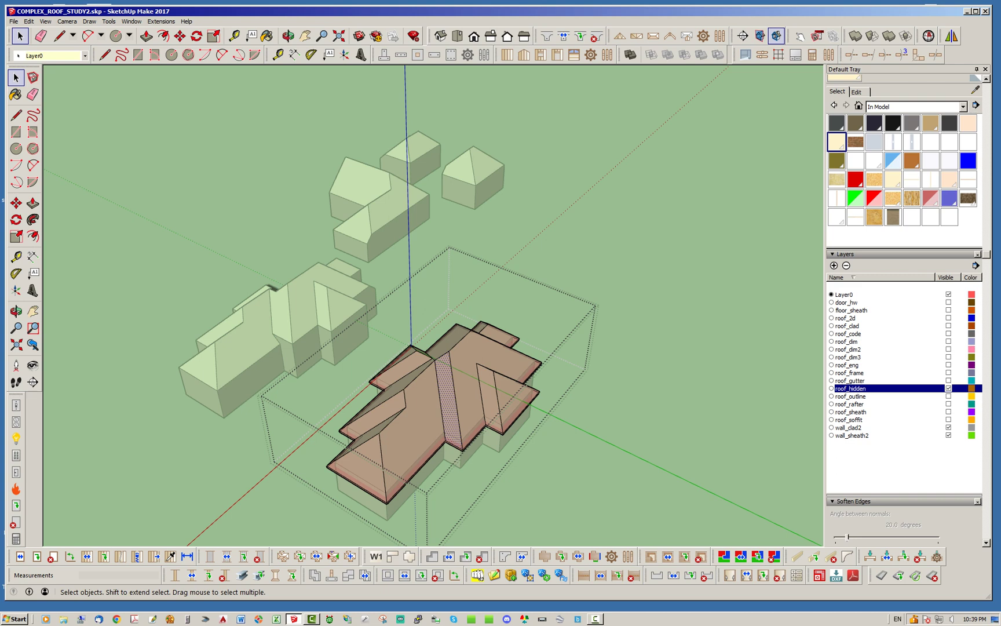
{"action": "key", "text": "Escape"}
{"action": "key", "text": "Escape"}
{"action": "middle_click_drag", "start_coordinate": [447, 394], "coordinate": [528, 396]}
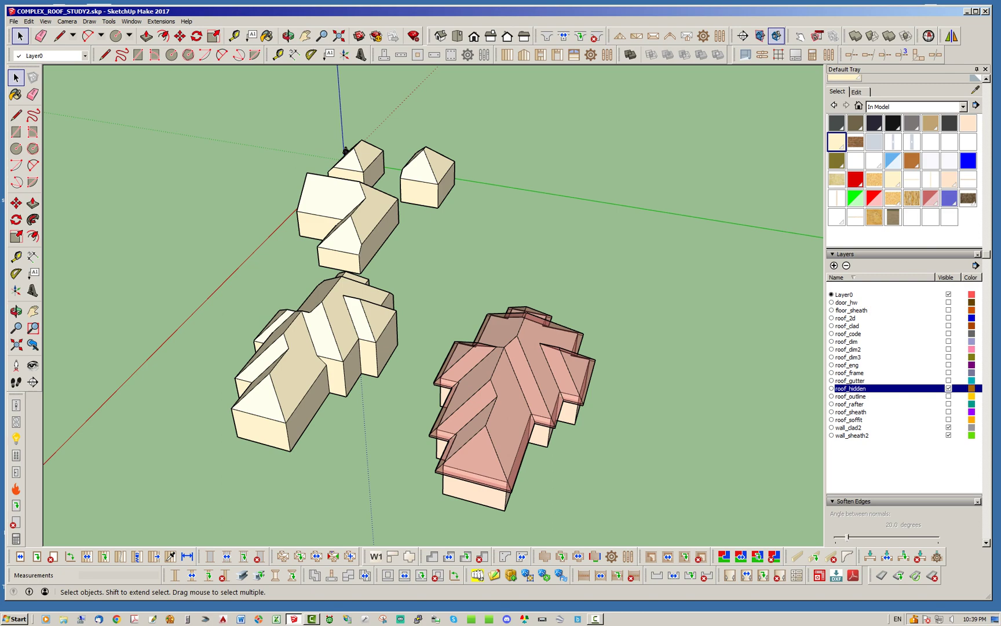
Examine the large cream building mass beside the translucent roof and the smaller cream buildings
{"action": "scroll", "coordinate": [377, 394], "scroll_direction": "up", "scroll_amount": 8}
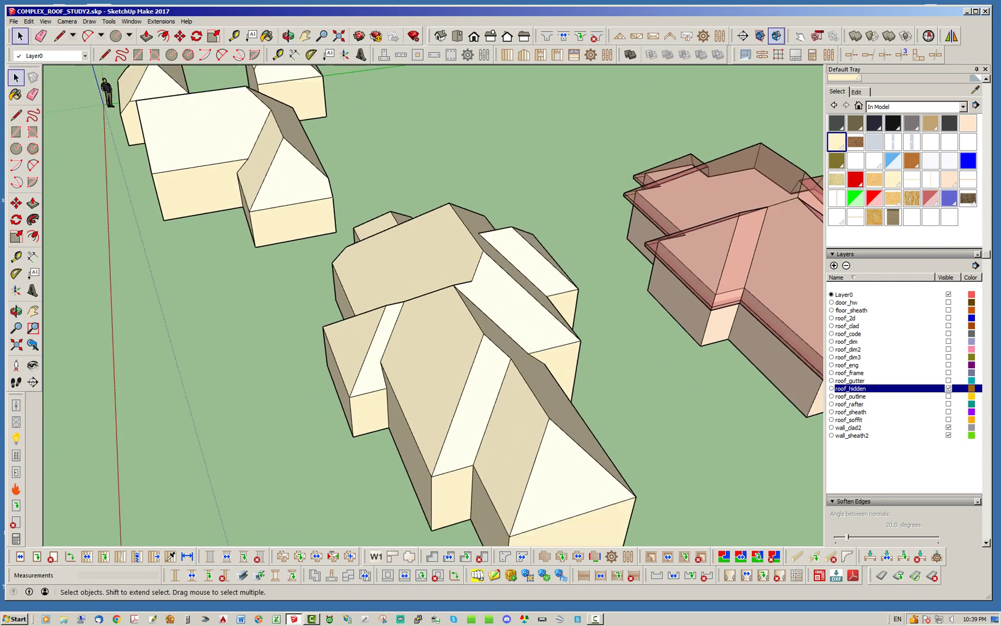
{"action": "scroll", "coordinate": [386, 348], "scroll_direction": "down", "scroll_amount": 2}
{"action": "middle_click_drag", "start_coordinate": [405, 371], "coordinate": [436, 371]}
{"action": "scroll", "coordinate": [371, 408], "scroll_direction": "up", "scroll_amount": 2}
{"action": "scroll", "coordinate": [371, 409], "scroll_direction": "down", "scroll_amount": 4}
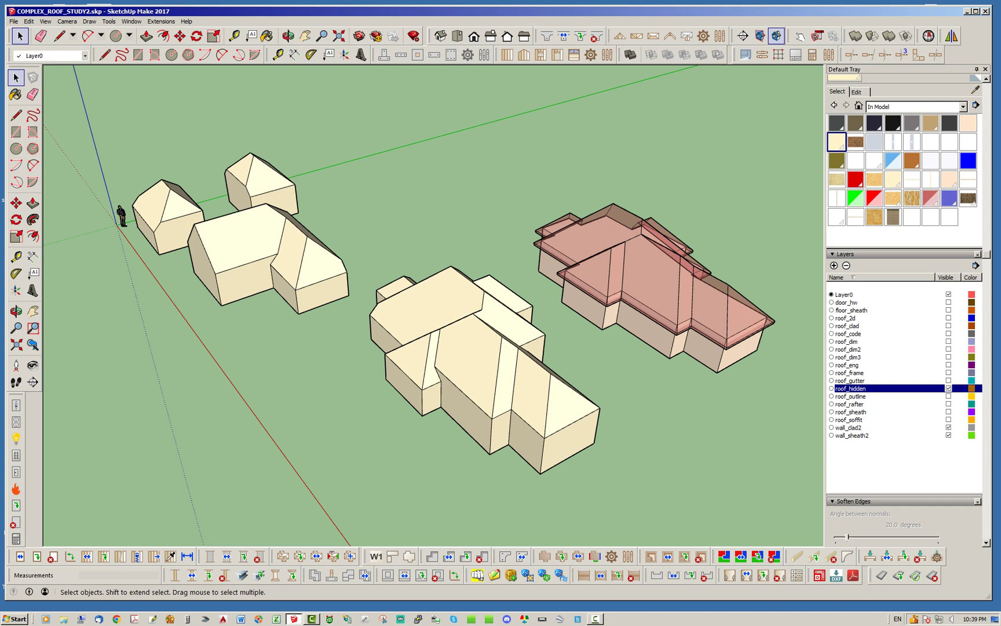
{"action": "scroll", "coordinate": [426, 363], "scroll_direction": "up", "scroll_amount": 2}
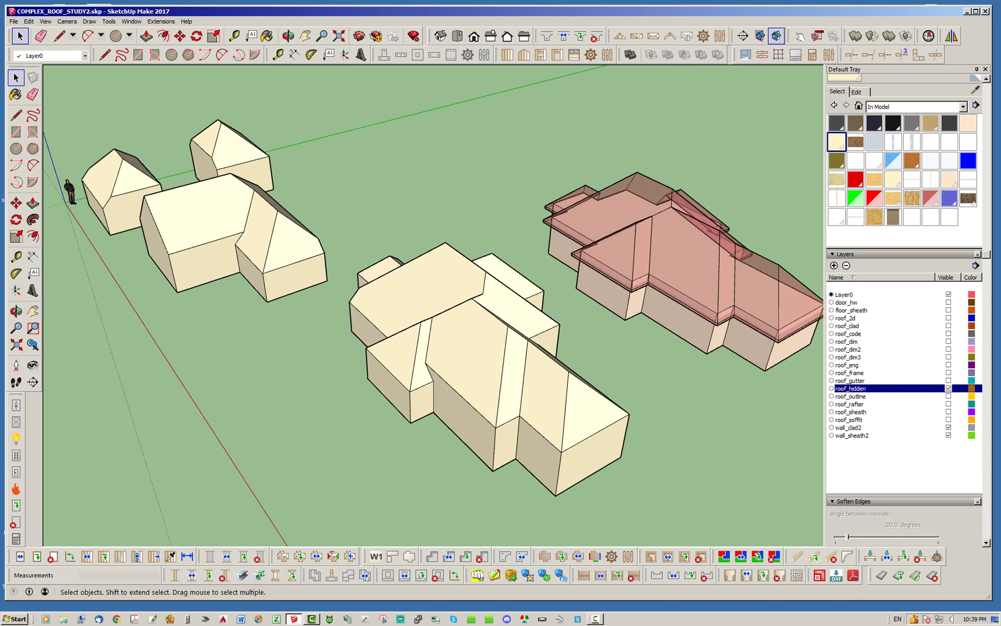
{"action": "middle_click_drag", "start_coordinate": [464, 379], "coordinate": [422, 394]}
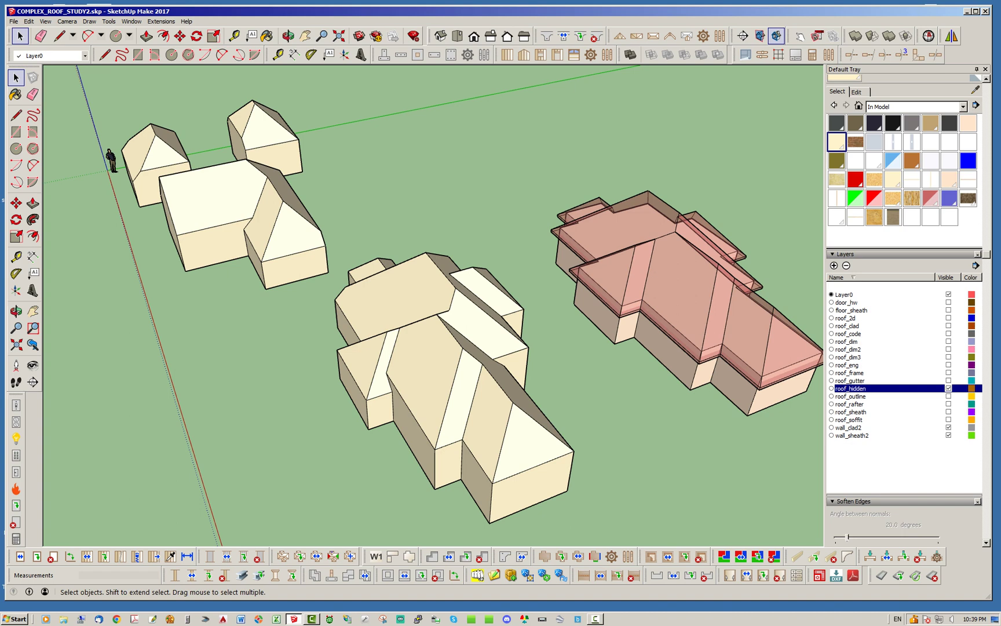
{"action": "scroll", "coordinate": [365, 371], "scroll_direction": "up", "scroll_amount": 5}
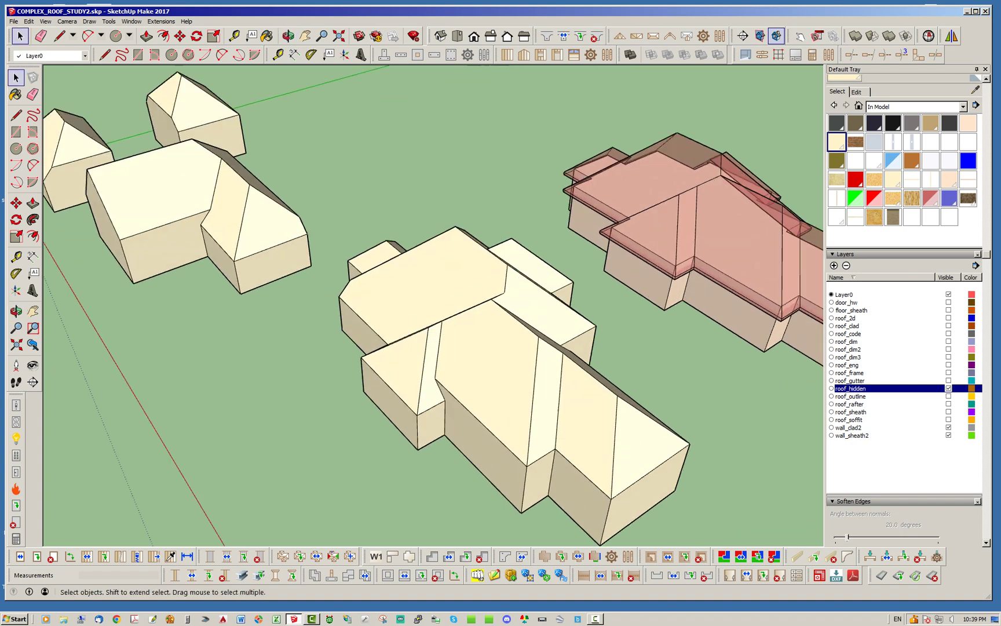
Examine the large cream building's small projecting wing, its stepped roof planes and its sloping eave corner close up
{"action": "middle_click_drag", "start_coordinate": [354, 313], "coordinate": [426, 342]}
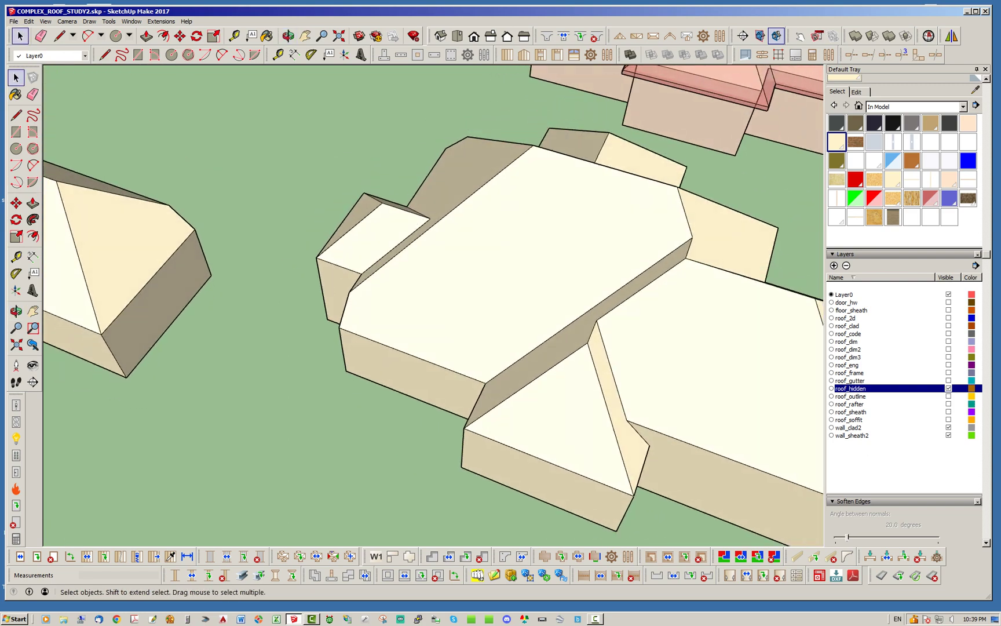
{"action": "scroll", "coordinate": [420, 336], "scroll_direction": "down", "scroll_amount": 4}
{"action": "scroll", "coordinate": [551, 387], "scroll_direction": "up", "scroll_amount": 4}
{"action": "scroll", "coordinate": [591, 441], "scroll_direction": "up", "scroll_amount": 4}
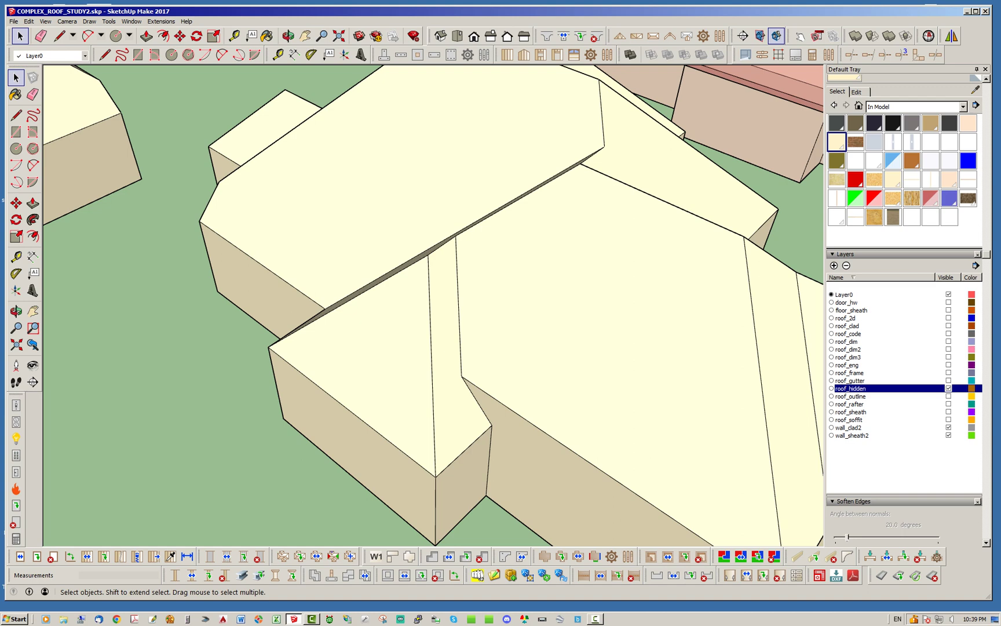
{"action": "middle_click_drag", "start_coordinate": [557, 405], "coordinate": [524, 366]}
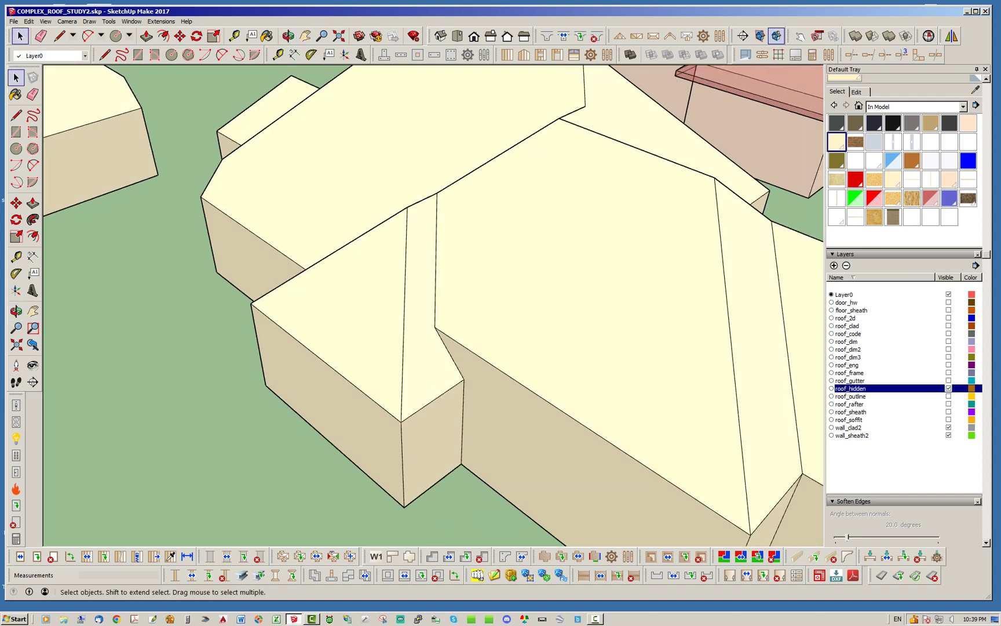
{"action": "scroll", "coordinate": [467, 414], "scroll_direction": "down", "scroll_amount": 3}
{"action": "middle_click_drag", "start_coordinate": [470, 423], "coordinate": [550, 437]}
{"action": "scroll", "coordinate": [464, 417], "scroll_direction": "down", "scroll_amount": 3}
{"action": "scroll", "coordinate": [238, 403], "scroll_direction": "down", "scroll_amount": 1}
{"action": "middle_click_drag", "start_coordinate": [237, 403], "coordinate": [342, 409]}
{"action": "left_click_drag", "start_coordinate": [461, 388], "coordinate": [467, 390]}
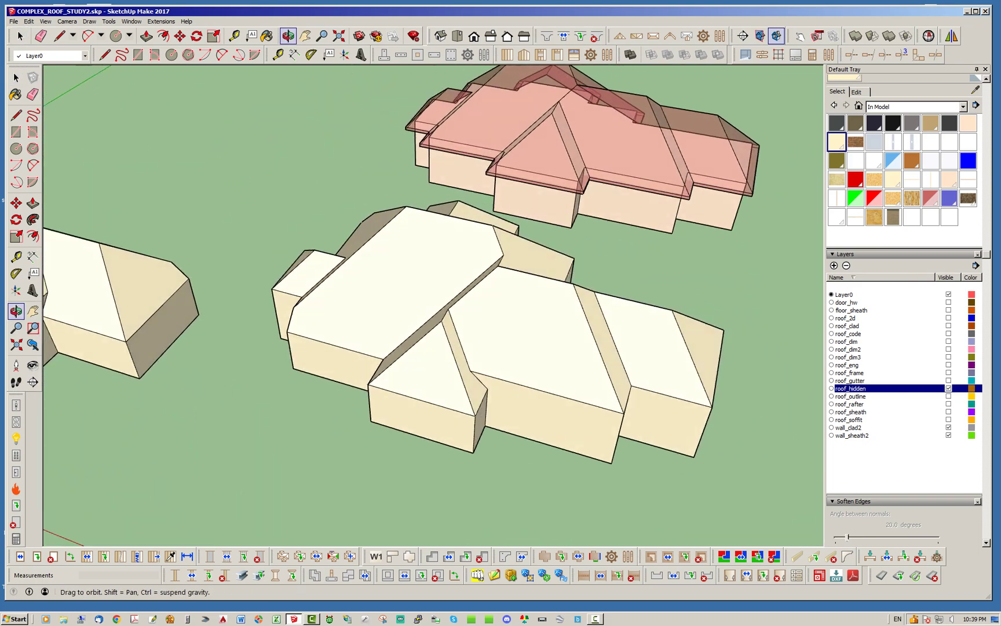
{"action": "middle_click_drag", "start_coordinate": [506, 391], "coordinate": [502, 392]}
{"action": "scroll", "coordinate": [501, 393], "scroll_direction": "up", "scroll_amount": 4}
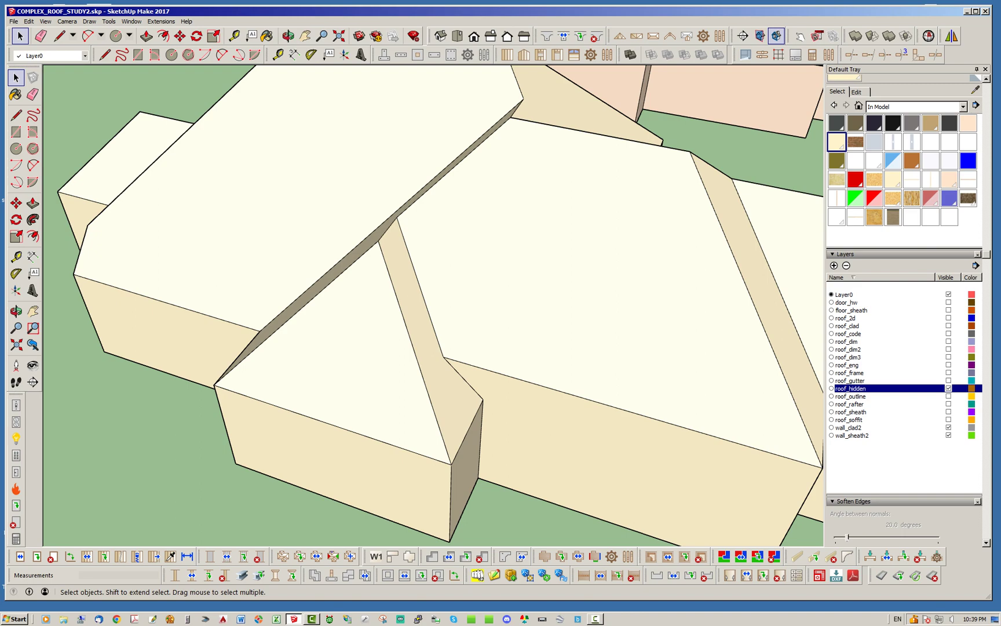
Examine the opposite side of the large cream building, focusing on the clipped eave corners between its wings
{"action": "middle_click_drag", "start_coordinate": [501, 392], "coordinate": [371, 332]}
{"action": "scroll", "coordinate": [371, 330], "scroll_direction": "up", "scroll_amount": 2}
{"action": "scroll", "coordinate": [304, 387], "scroll_direction": "down", "scroll_amount": 5}
{"action": "middle_click_drag", "start_coordinate": [305, 387], "coordinate": [371, 402]}
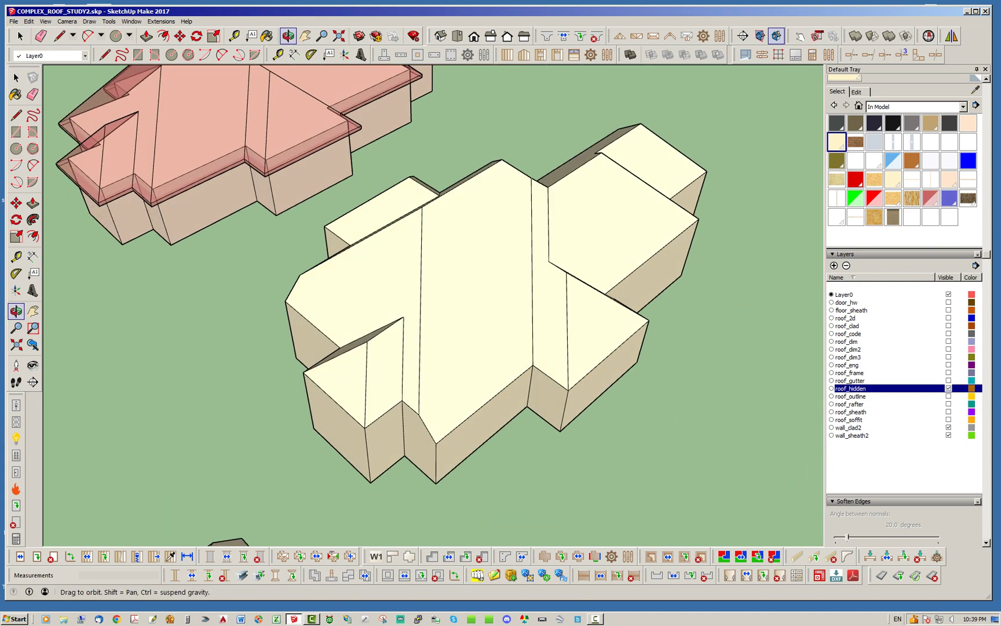
{"action": "middle_click_drag", "start_coordinate": [437, 438], "coordinate": [406, 414]}
{"action": "scroll", "coordinate": [406, 414], "scroll_direction": "up", "scroll_amount": 6}
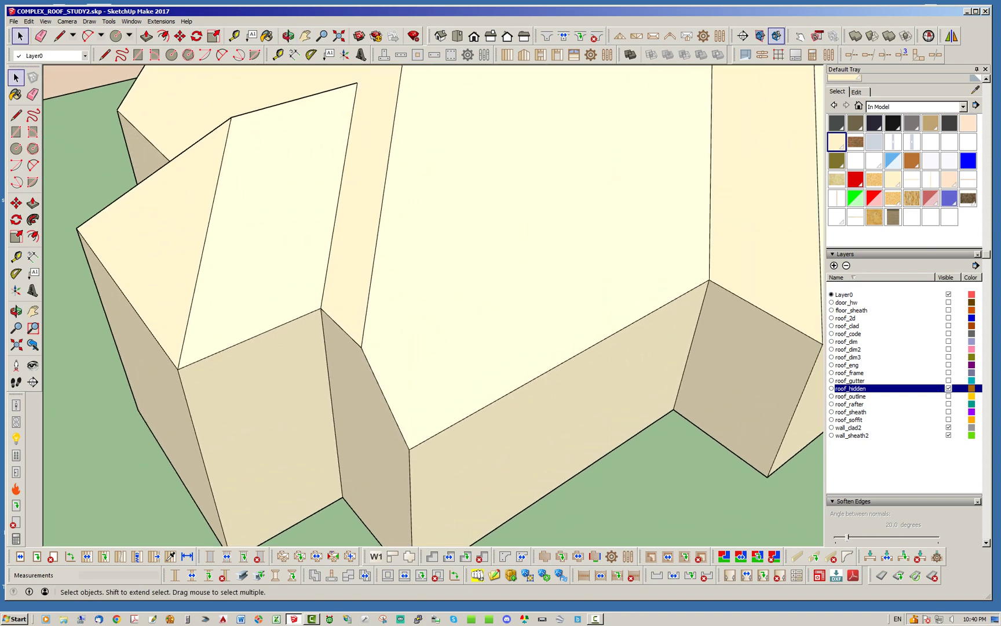
{"action": "scroll", "coordinate": [406, 381], "scroll_direction": "down", "scroll_amount": 3}
{"action": "middle_click_drag", "start_coordinate": [406, 380], "coordinate": [531, 389]}
{"action": "middle_click_drag", "start_coordinate": [434, 377], "coordinate": [490, 295]}
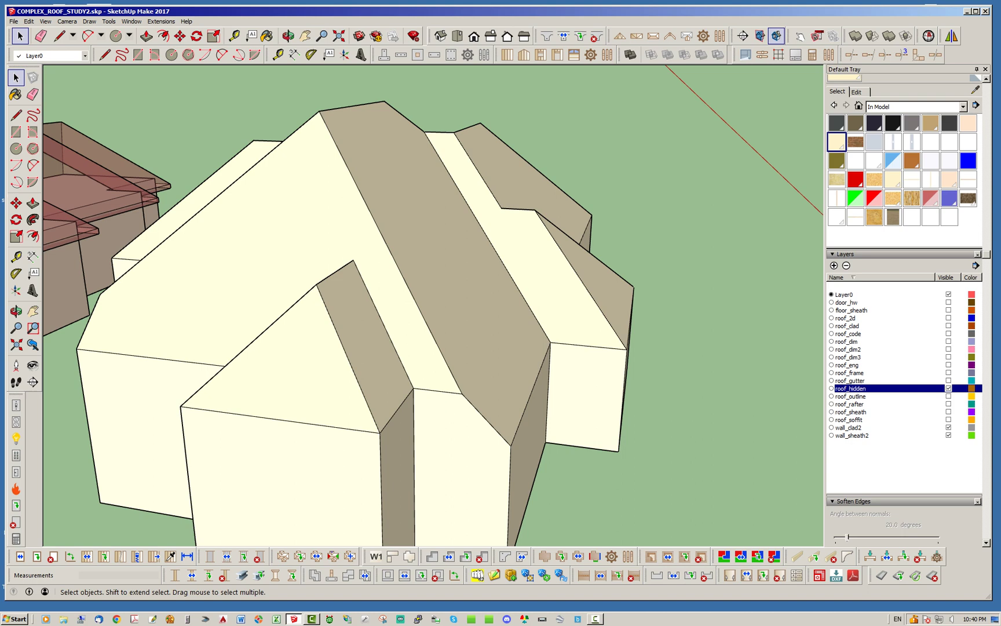
{"action": "scroll", "coordinate": [515, 361], "scroll_direction": "down", "scroll_amount": 2}
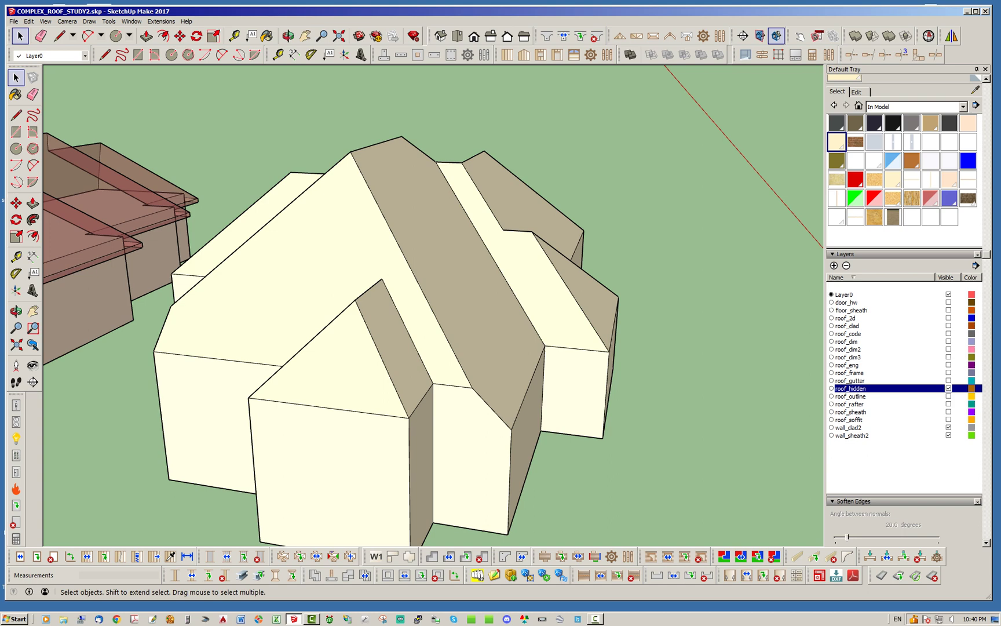
{"action": "middle_click_drag", "start_coordinate": [458, 353], "coordinate": [389, 313]}
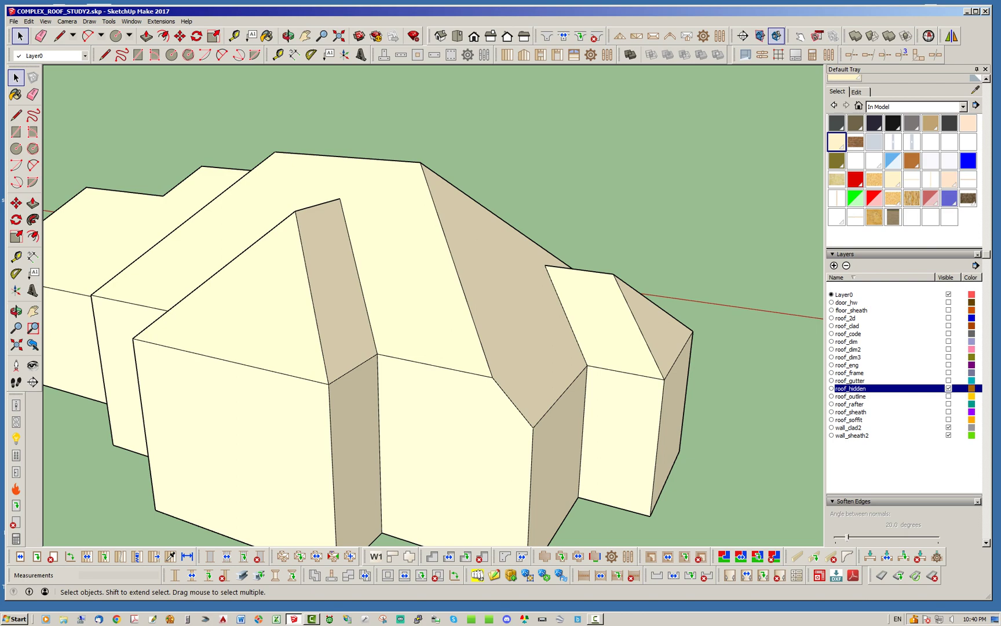
Compare the large cream building with the translucent roof and smaller buildings, selecting its group and clearing the selection again
{"action": "middle_click_drag", "start_coordinate": [342, 365], "coordinate": [566, 308]}
{"action": "scroll", "coordinate": [566, 309], "scroll_direction": "down", "scroll_amount": 4}
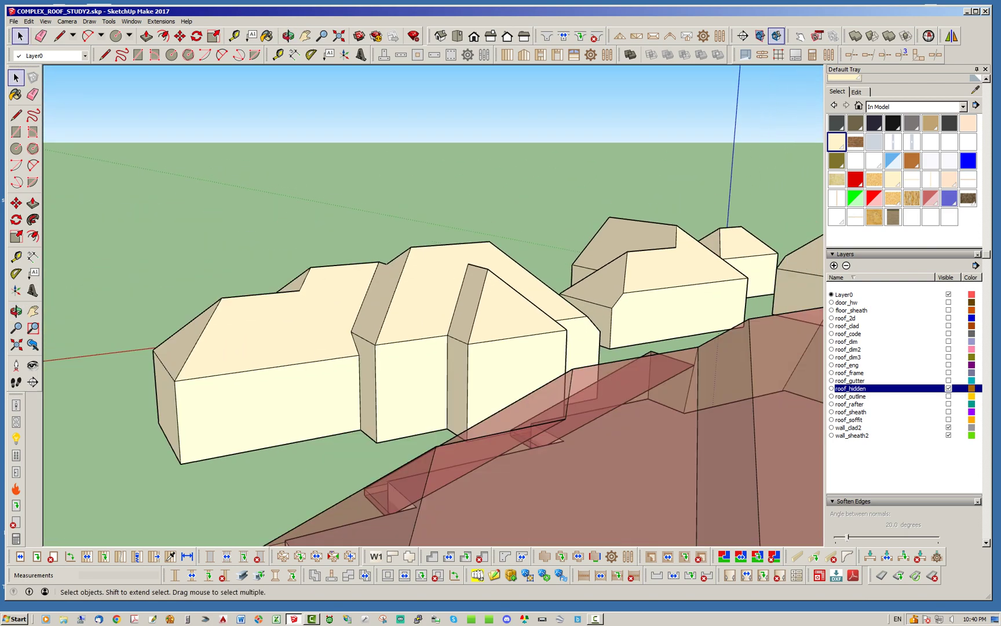
{"action": "middle_click_drag", "start_coordinate": [418, 289], "coordinate": [477, 348]}
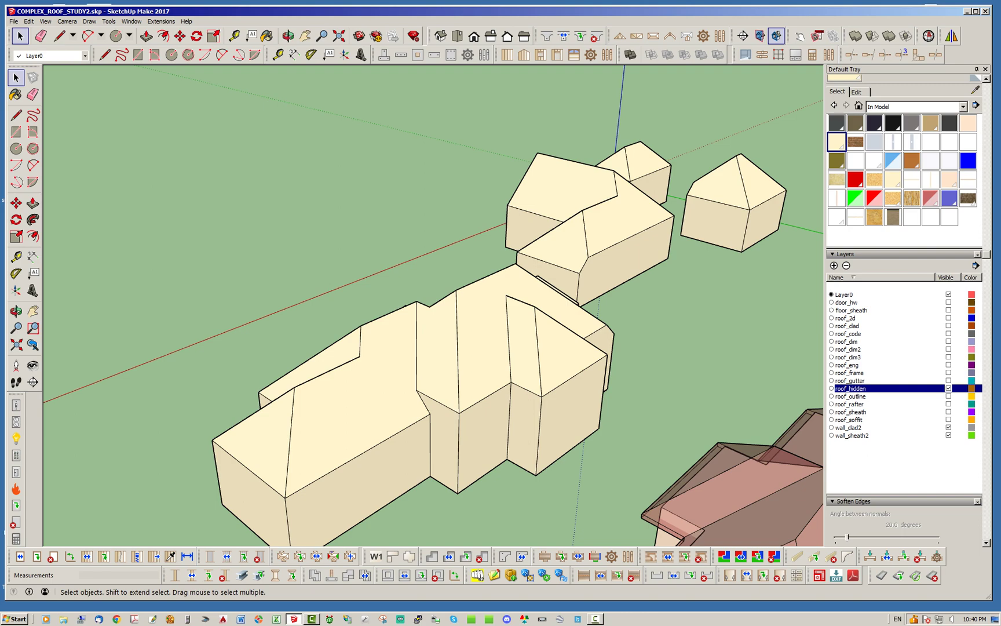
{"action": "middle_click_drag", "start_coordinate": [500, 275], "coordinate": [452, 226]}
{"action": "middle_click_drag", "start_coordinate": [490, 330], "coordinate": [493, 351]}
{"action": "scroll", "coordinate": [493, 350], "scroll_direction": "down", "scroll_amount": 4}
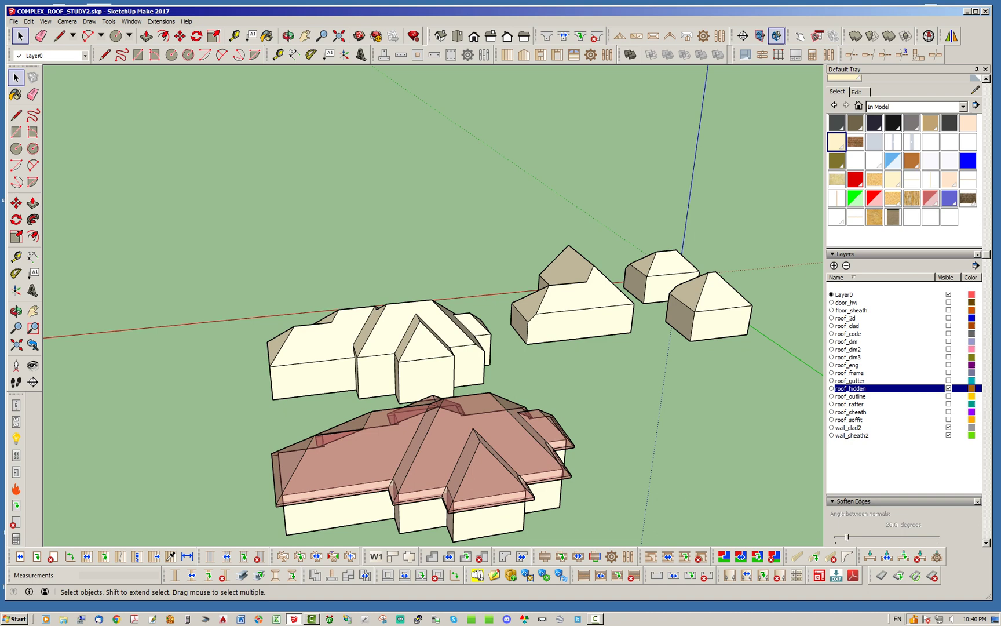
{"action": "left_click", "coordinate": [431, 368]}
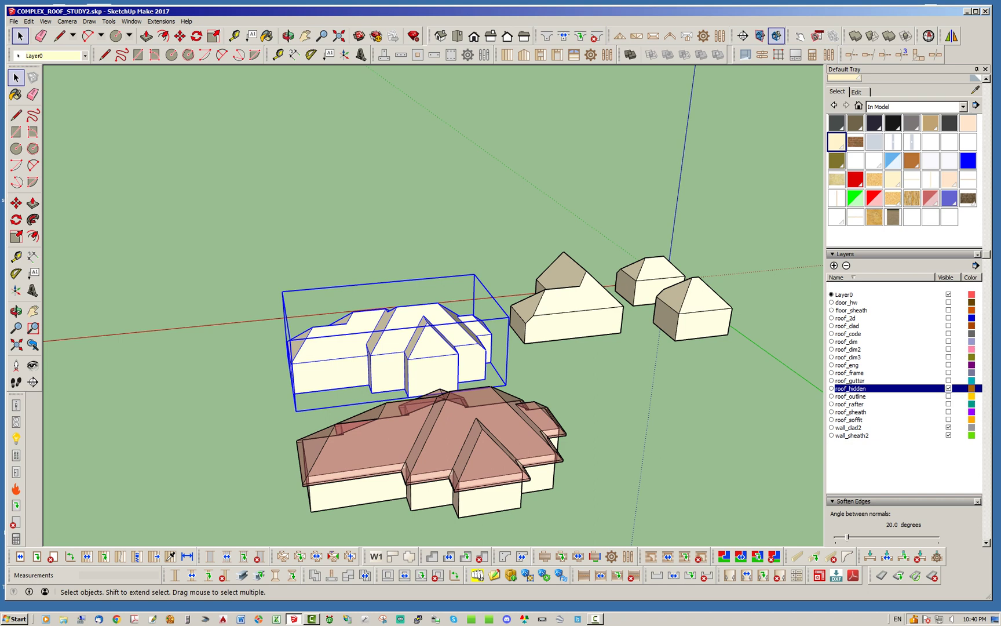
{"action": "key", "text": "ctrl+t"}
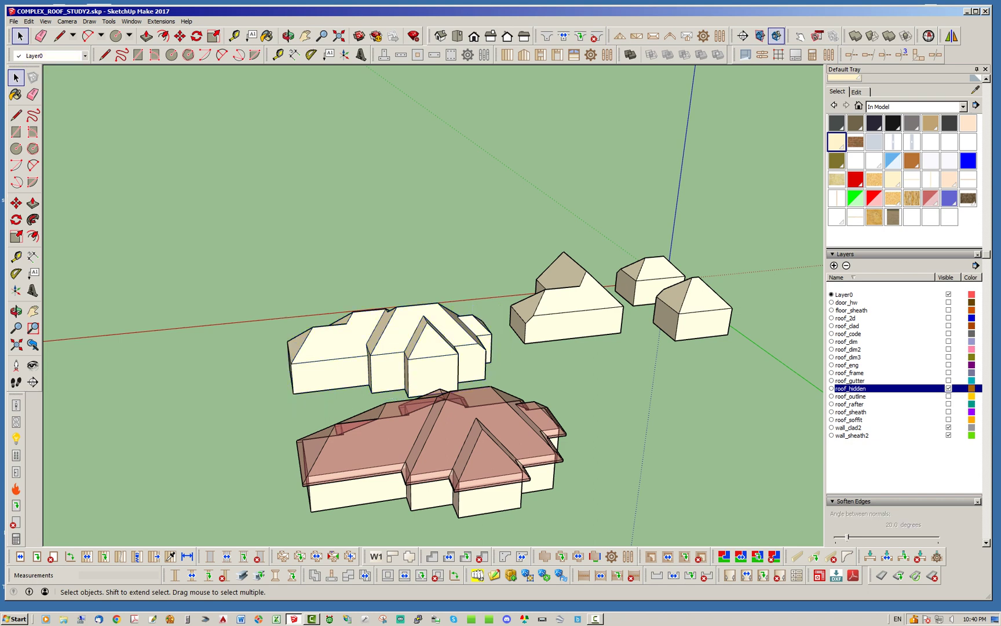
Examine the large cream building's front wings, narrow roof planes and irregular eave transitions from several angles
{"action": "middle_click_drag", "start_coordinate": [431, 328], "coordinate": [498, 371]}
{"action": "scroll", "coordinate": [499, 371], "scroll_direction": "up", "scroll_amount": 4}
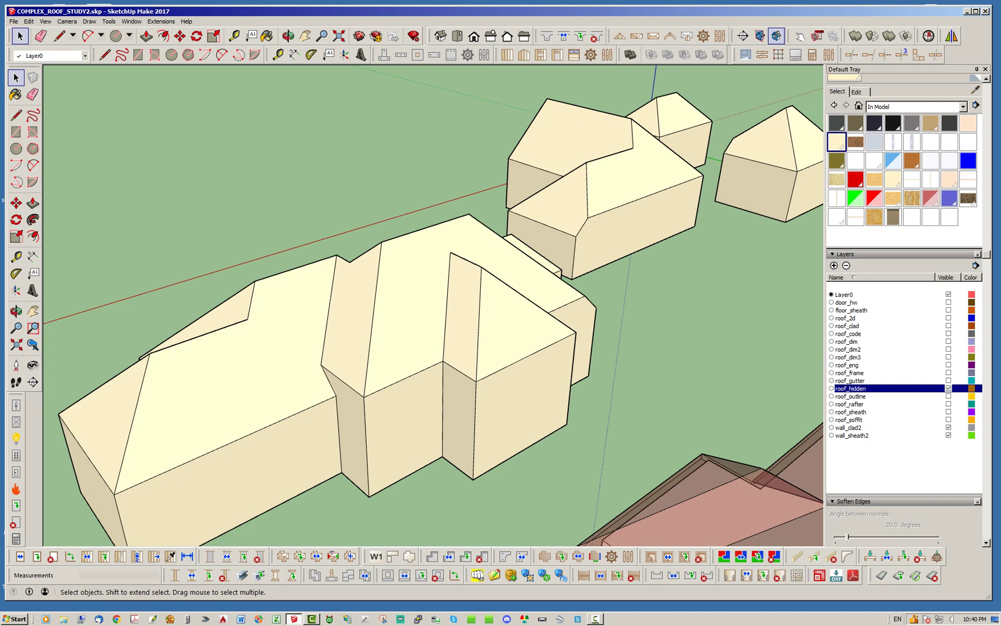
{"action": "scroll", "coordinate": [468, 311], "scroll_direction": "down", "scroll_amount": 5}
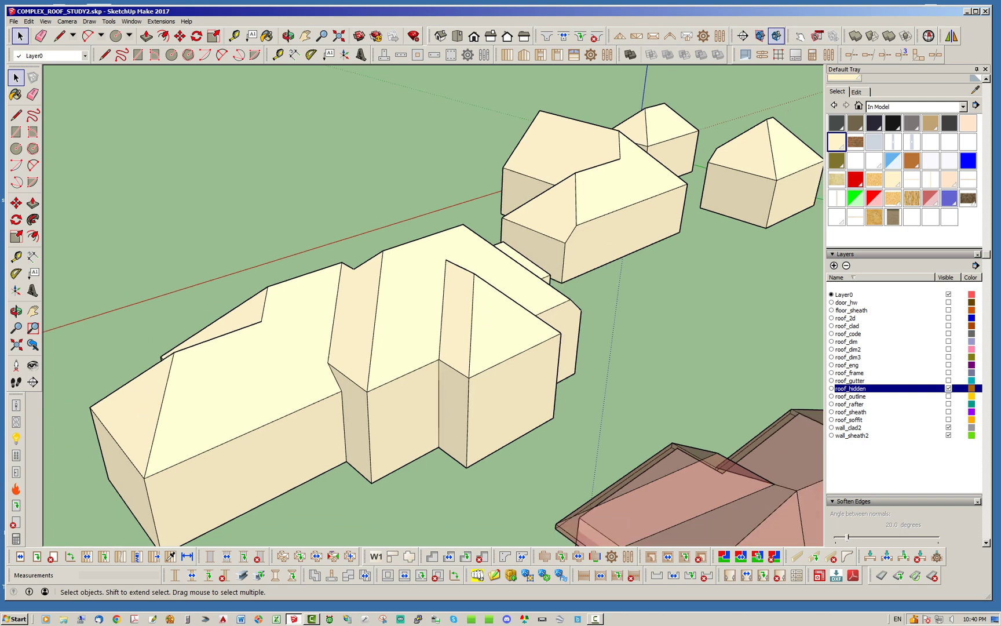
{"action": "scroll", "coordinate": [358, 326], "scroll_direction": "up", "scroll_amount": 5}
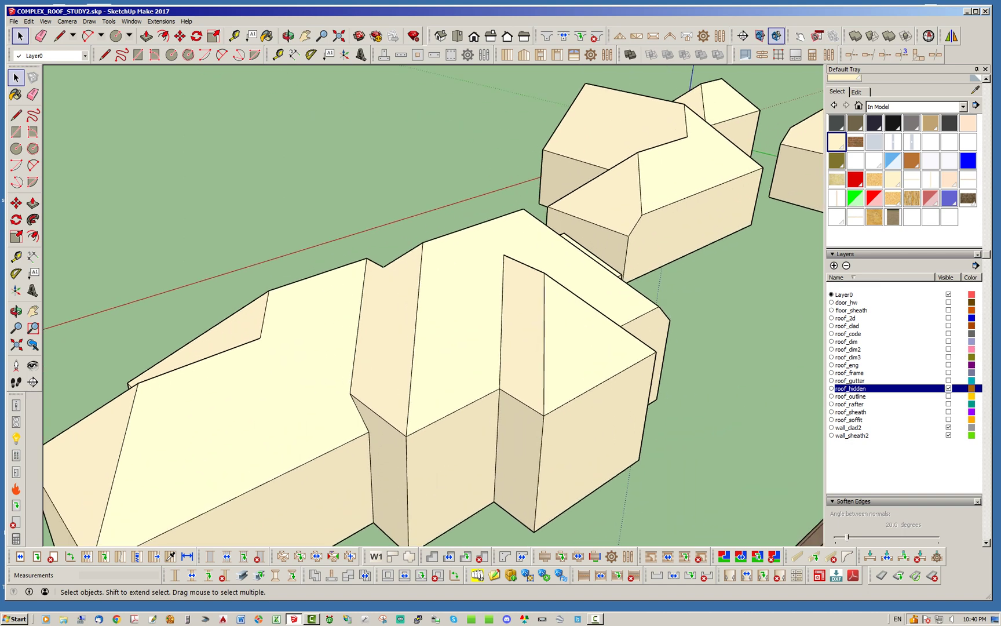
{"action": "middle_click_drag", "start_coordinate": [358, 326], "coordinate": [302, 277]}
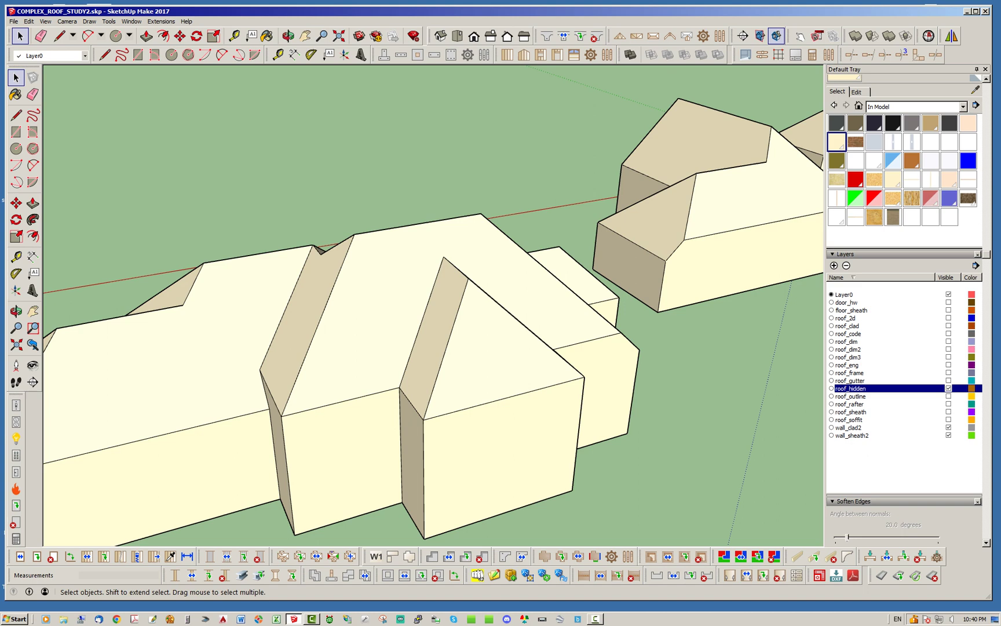
{"action": "middle_click_drag", "start_coordinate": [417, 324], "coordinate": [307, 325]}
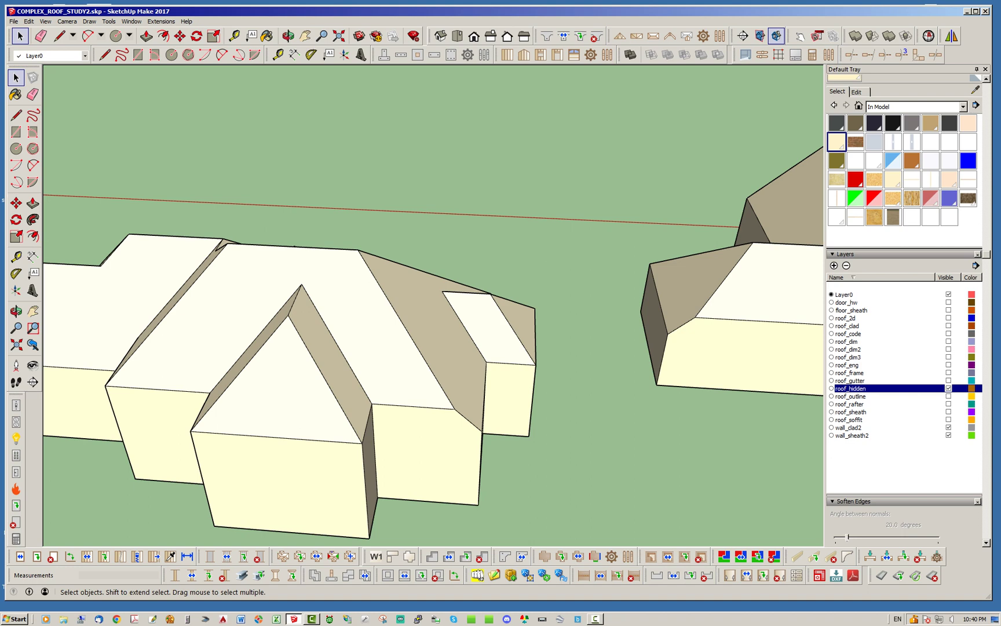
{"action": "middle_click_drag", "start_coordinate": [359, 296], "coordinate": [252, 268]}
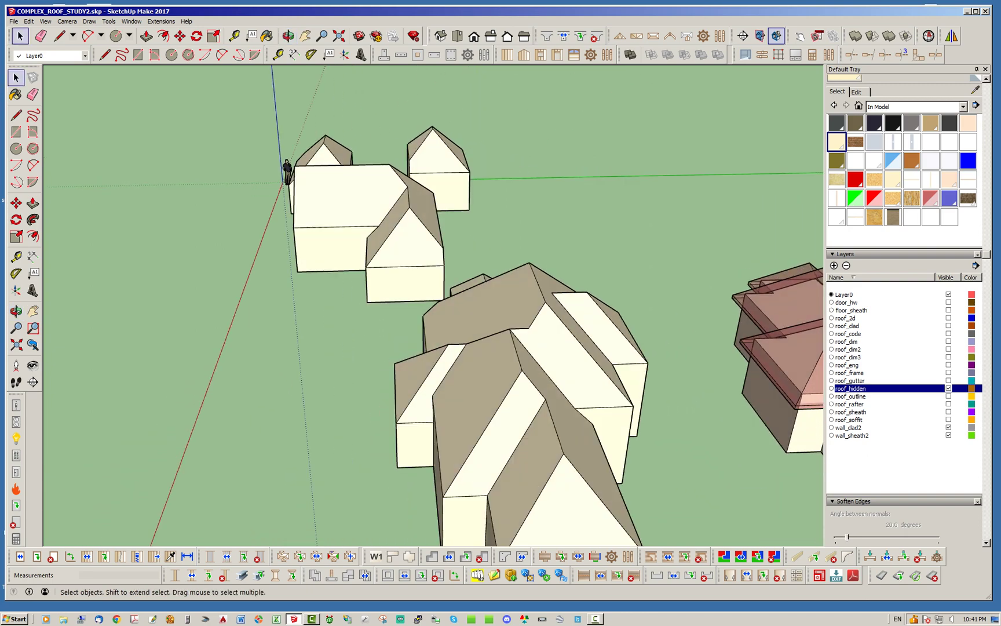
{"action": "middle_click_drag", "start_coordinate": [134, 406], "coordinate": [284, 432]}
{"action": "scroll", "coordinate": [284, 432], "scroll_direction": "down", "scroll_amount": 2}
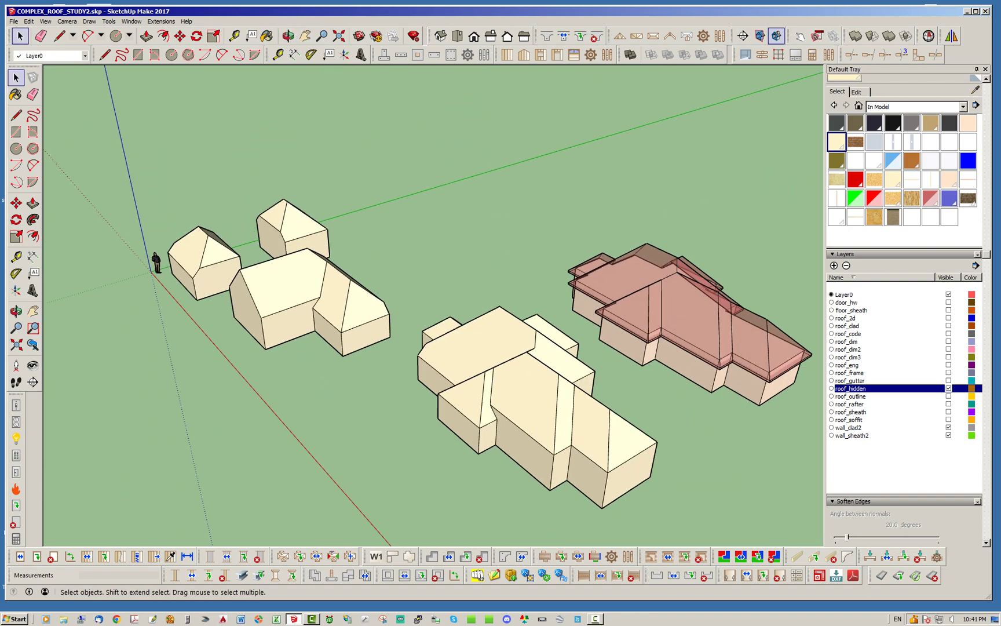
Examine the smaller L-shaped cream building, focusing on its valley, hip and irregular eave corners
{"action": "scroll", "coordinate": [642, 466], "scroll_direction": "up", "scroll_amount": 3}
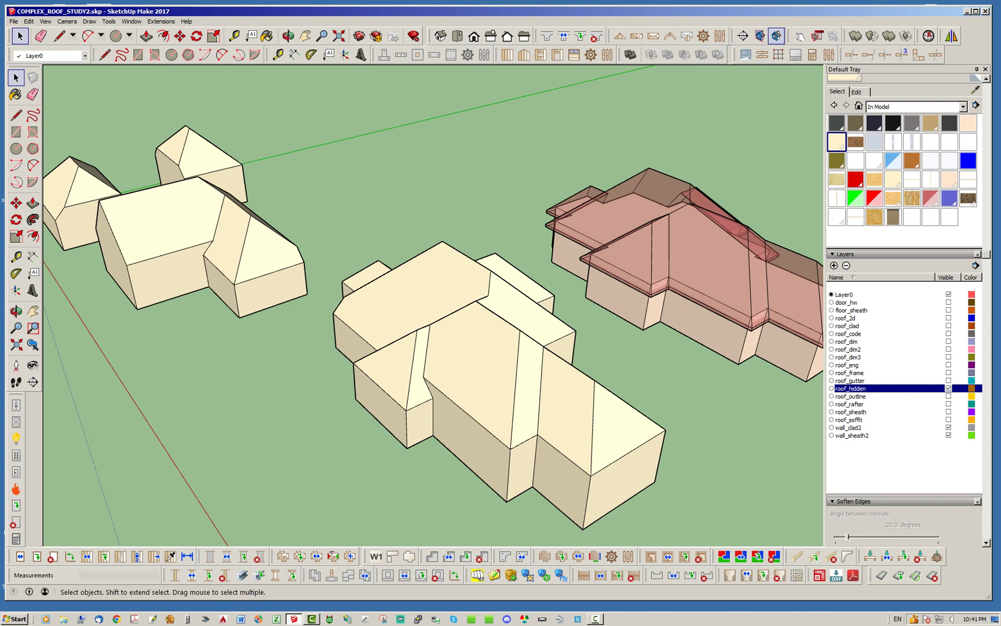
{"action": "scroll", "coordinate": [434, 301], "scroll_direction": "down", "scroll_amount": 4}
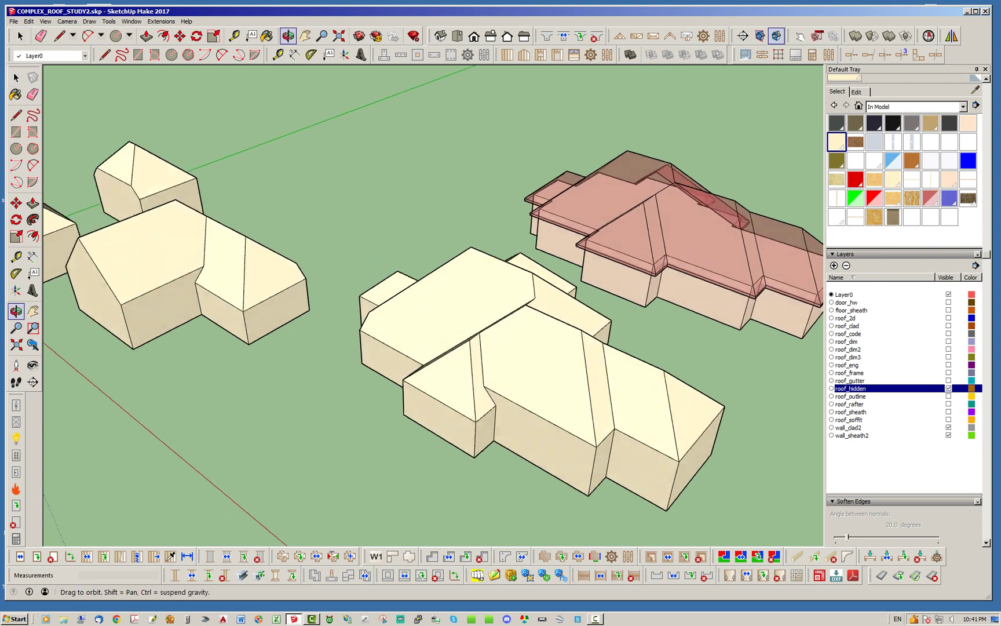
{"action": "scroll", "coordinate": [346, 285], "scroll_direction": "up", "scroll_amount": 3}
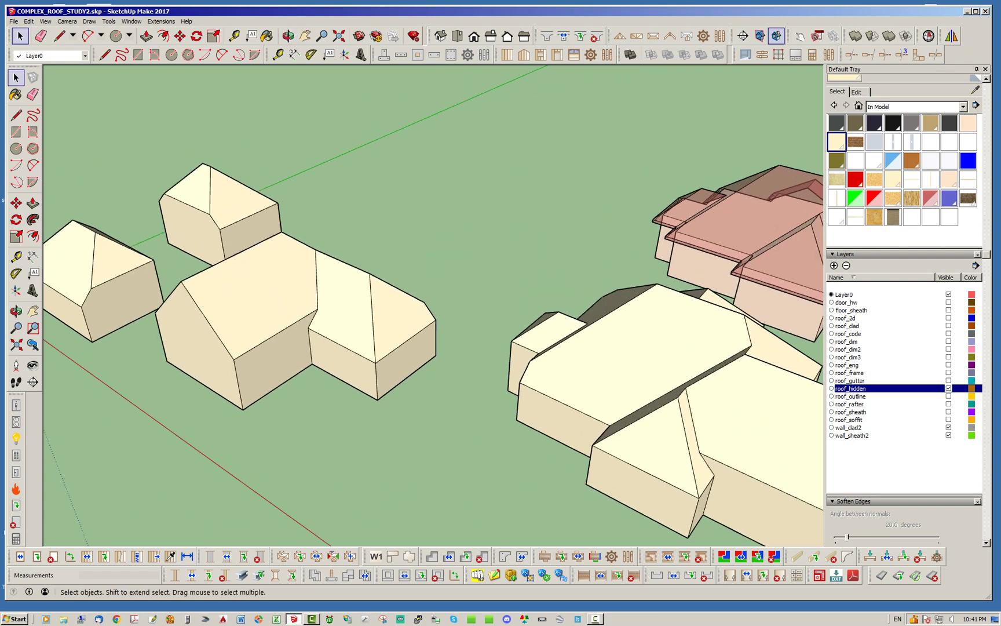
{"action": "scroll", "coordinate": [341, 319], "scroll_direction": "down", "scroll_amount": 3}
{"action": "scroll", "coordinate": [271, 285], "scroll_direction": "up", "scroll_amount": 5}
{"action": "middle_click_drag", "start_coordinate": [271, 285], "coordinate": [333, 255]}
{"action": "middle_click_drag", "start_coordinate": [380, 293], "coordinate": [371, 347]}
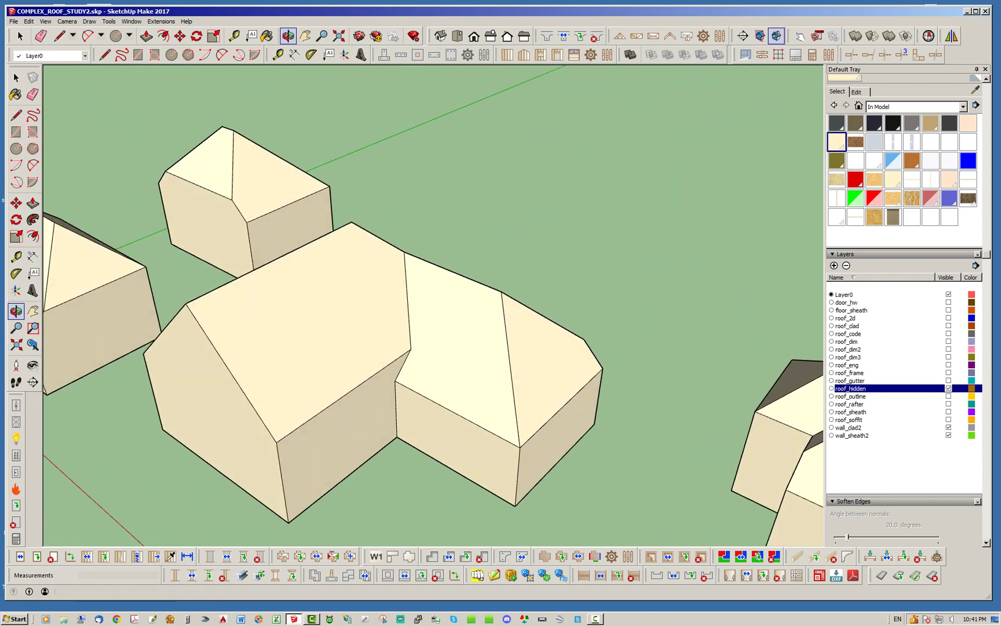
{"action": "scroll", "coordinate": [371, 355], "scroll_direction": "up", "scroll_amount": 4}
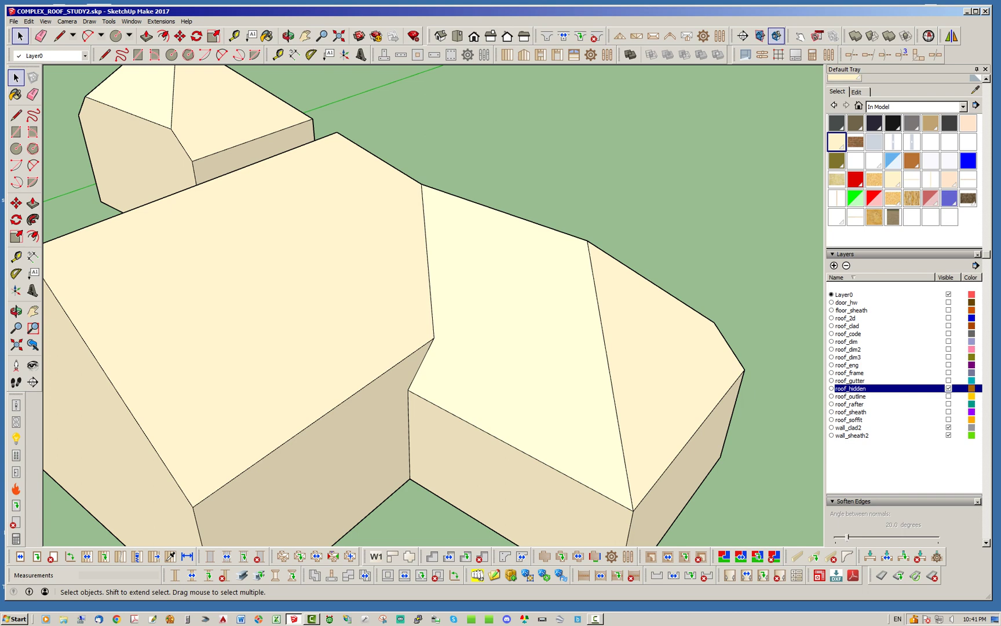
{"action": "scroll", "coordinate": [406, 319], "scroll_direction": "up", "scroll_amount": 3}
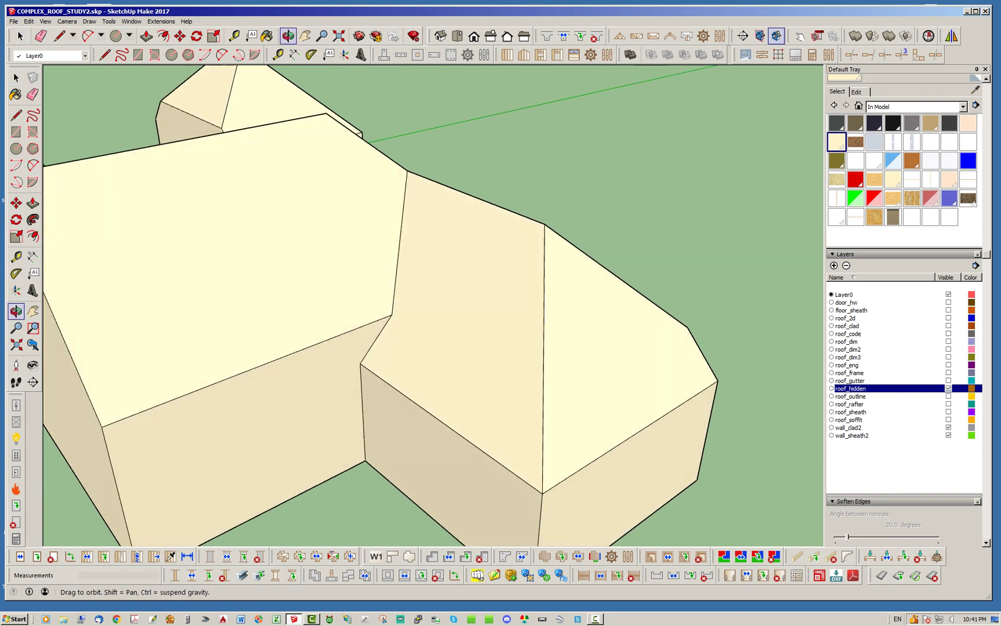
Examine the L-shaped cream building's inner corner, following the valley and the eave heights of both wings
{"action": "scroll", "coordinate": [389, 342], "scroll_direction": "down", "scroll_amount": 3}
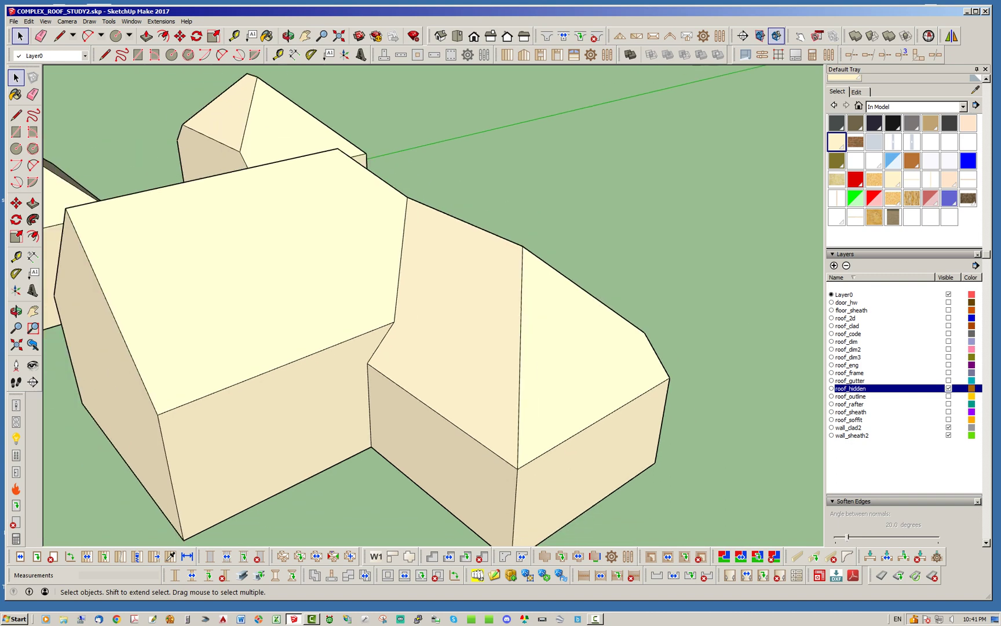
{"action": "middle_click_drag", "start_coordinate": [389, 342], "coordinate": [491, 338]}
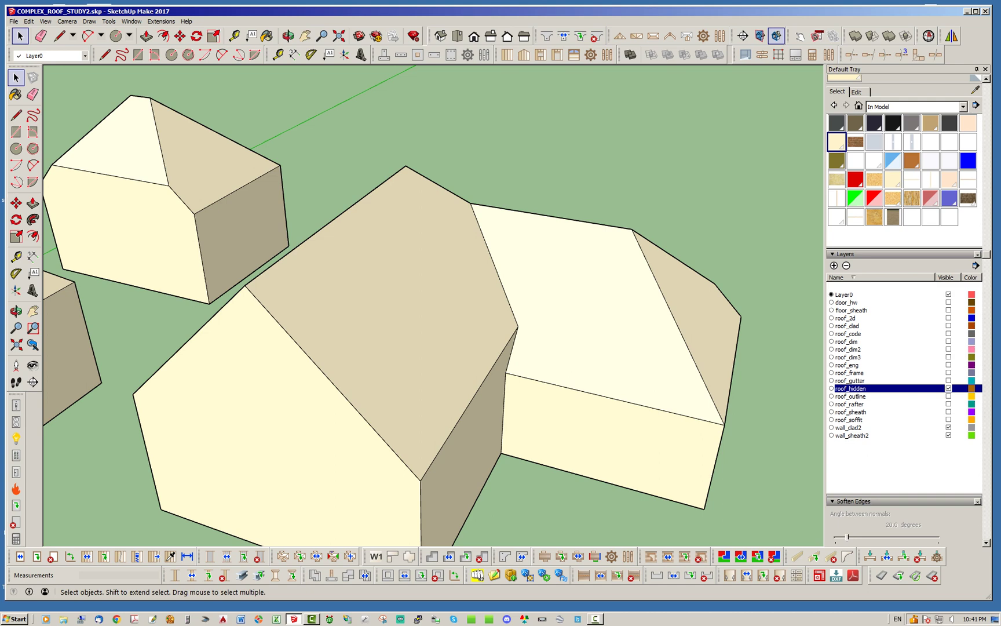
{"action": "middle_click_drag", "start_coordinate": [491, 338], "coordinate": [347, 333]}
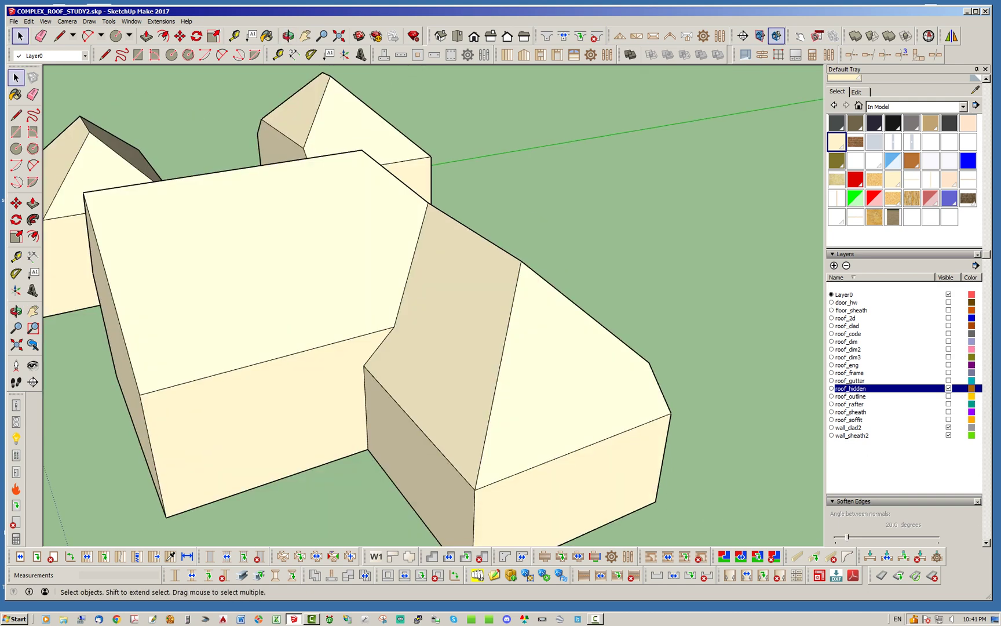
{"action": "middle_click_drag", "start_coordinate": [417, 330], "coordinate": [249, 325]}
{"action": "middle_click_drag", "start_coordinate": [359, 290], "coordinate": [417, 270]}
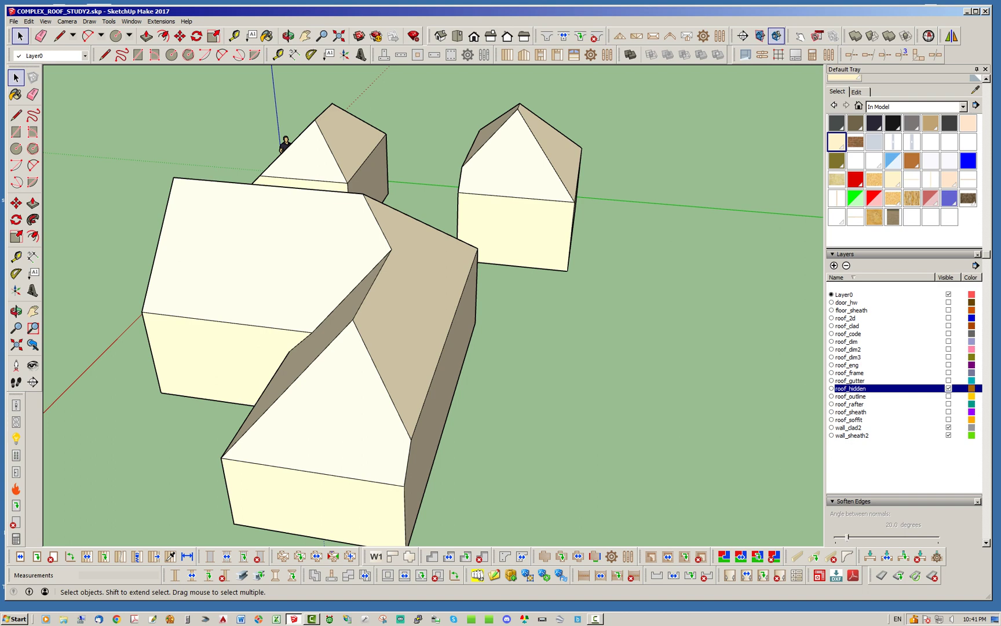
Inspect the L-shaped cream building's long outer wall, hip ends and clipped eave corners from the opposite side
{"action": "scroll", "coordinate": [375, 345], "scroll_direction": "down", "scroll_amount": 6}
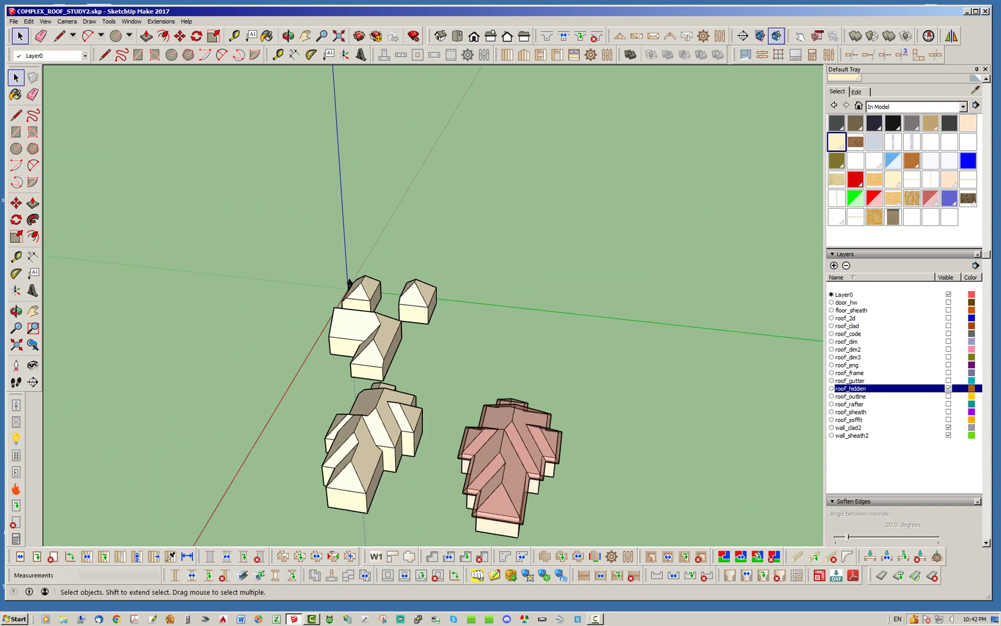
{"action": "middle_click_drag", "start_coordinate": [412, 341], "coordinate": [339, 355]}
{"action": "scroll", "coordinate": [339, 355], "scroll_direction": "up", "scroll_amount": 8}
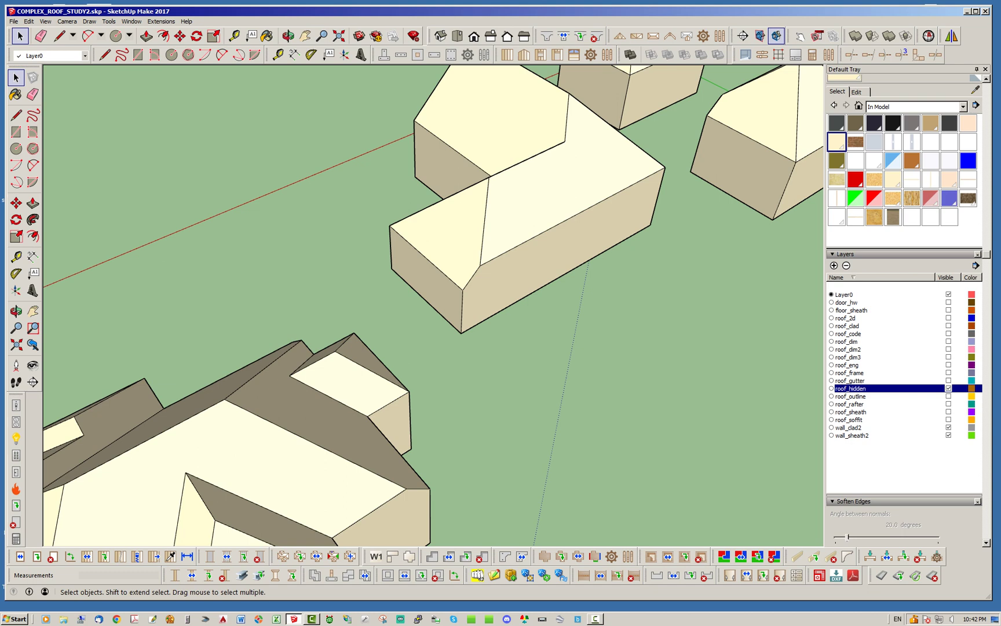
{"action": "middle_click_drag", "start_coordinate": [510, 249], "coordinate": [404, 286]}
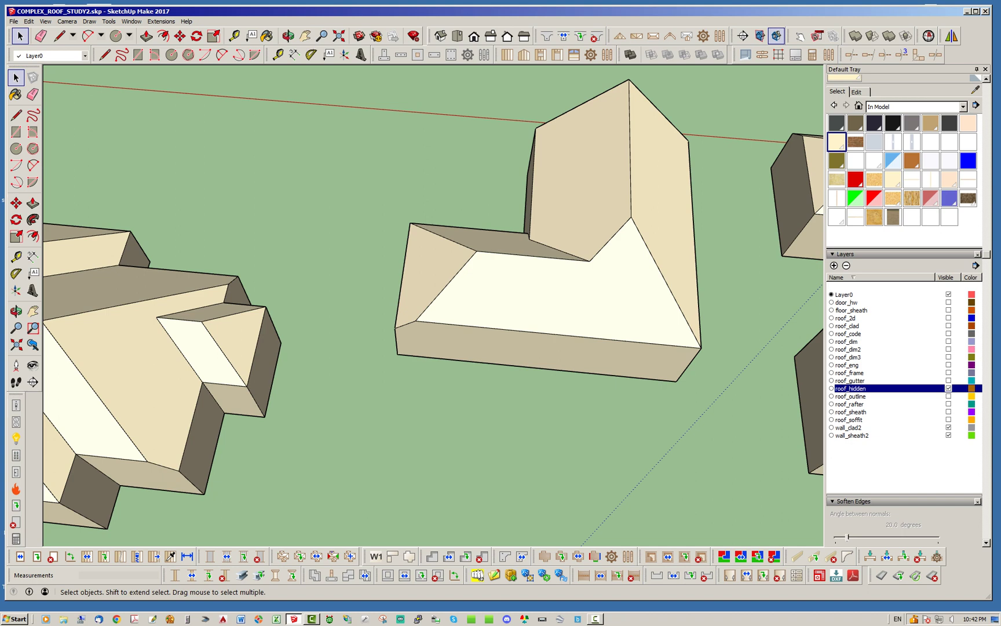
{"action": "middle_click_drag", "start_coordinate": [797, 200], "coordinate": [732, 204]}
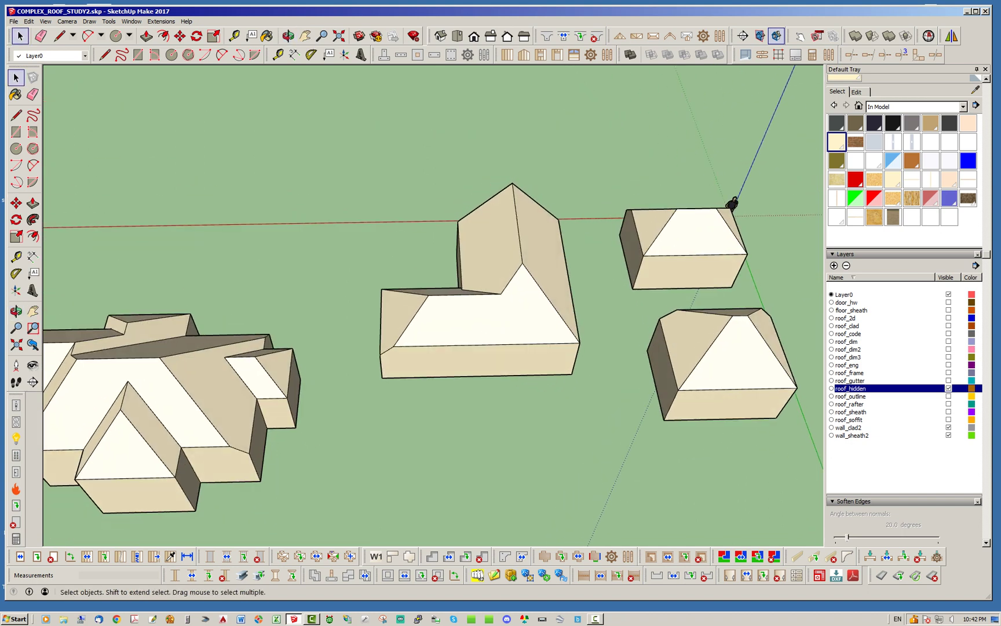
{"action": "scroll", "coordinate": [373, 348], "scroll_direction": "down", "scroll_amount": 2}
{"action": "middle_click_drag", "start_coordinate": [377, 336], "coordinate": [531, 178]}
{"action": "scroll", "coordinate": [428, 322], "scroll_direction": "up", "scroll_amount": 5}
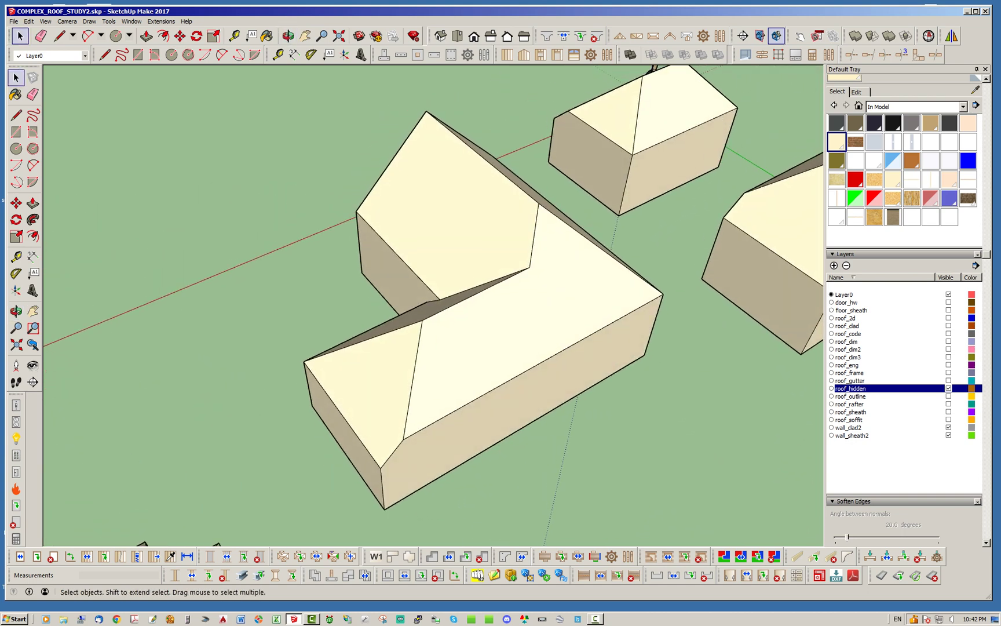
Compare the large cream building's stepped wings and irregular eaves with the neighbouring translucent overhanging roof
{"action": "scroll", "coordinate": [532, 178], "scroll_direction": "down", "scroll_amount": 6}
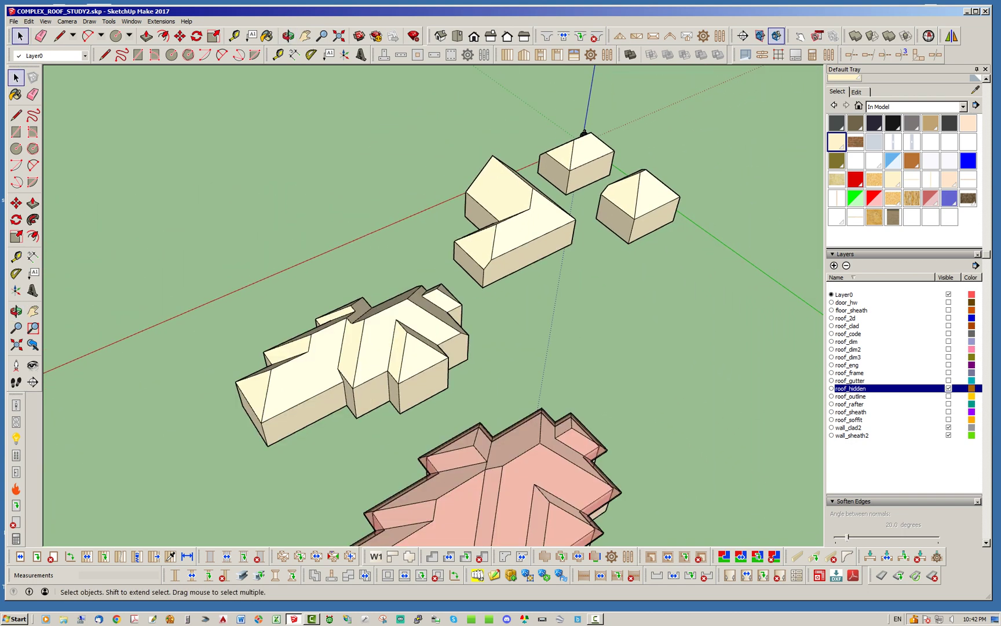
{"action": "middle_click_drag", "start_coordinate": [400, 279], "coordinate": [432, 333]}
{"action": "scroll", "coordinate": [324, 352], "scroll_direction": "up", "scroll_amount": 3}
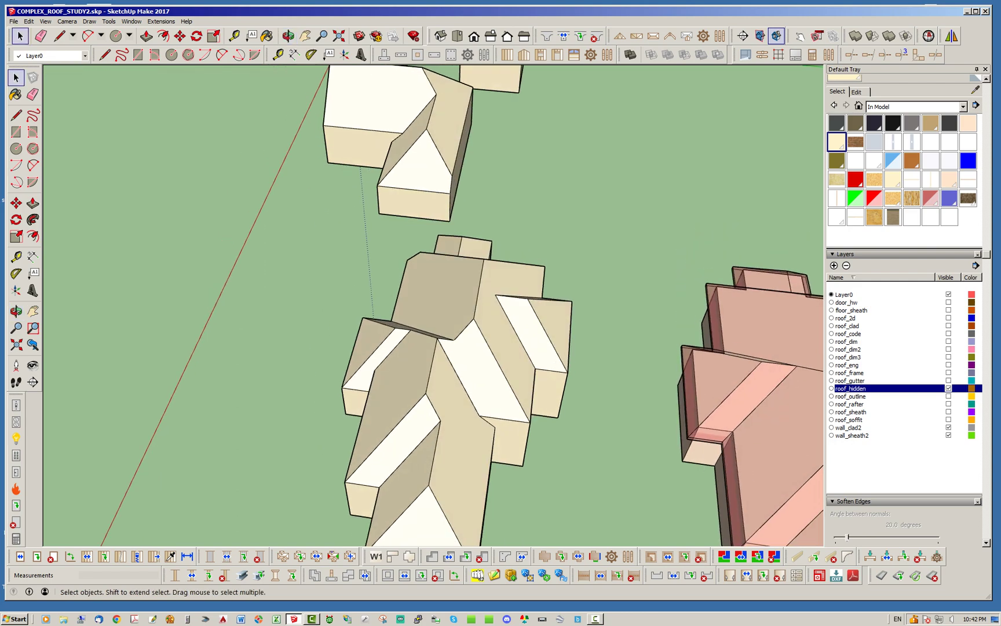
{"action": "middle_click_drag", "start_coordinate": [432, 333], "coordinate": [202, 368]}
{"action": "scroll", "coordinate": [197, 391], "scroll_direction": "down", "scroll_amount": 4}
{"action": "middle_click_drag", "start_coordinate": [498, 261], "coordinate": [475, 267]}
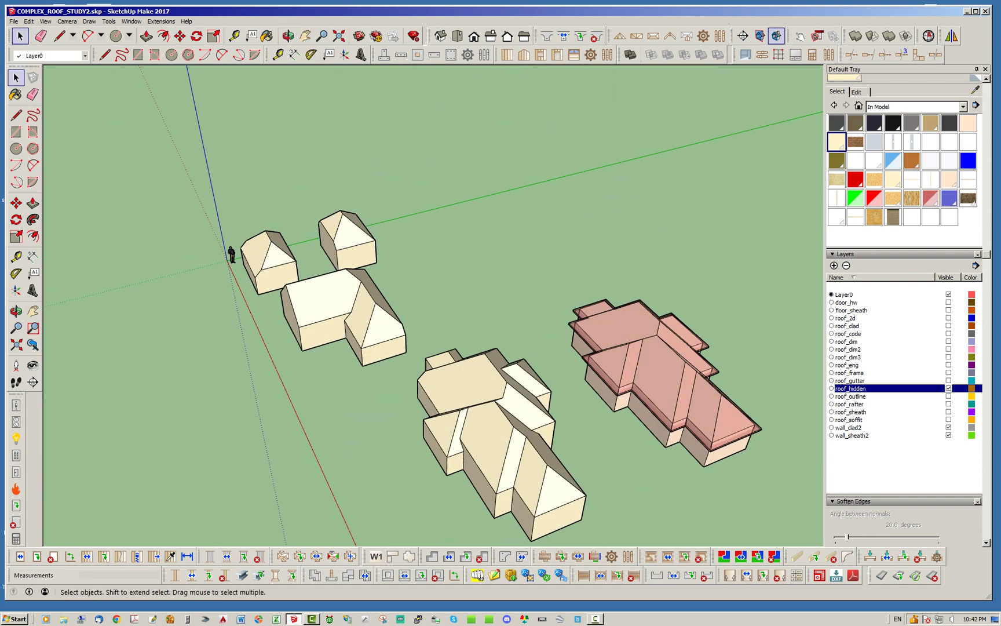
Review all the cream building masses alongside the translucent roof, comparing their hips, valleys and eave lines
{"action": "scroll", "coordinate": [348, 347], "scroll_direction": "down", "scroll_amount": 3}
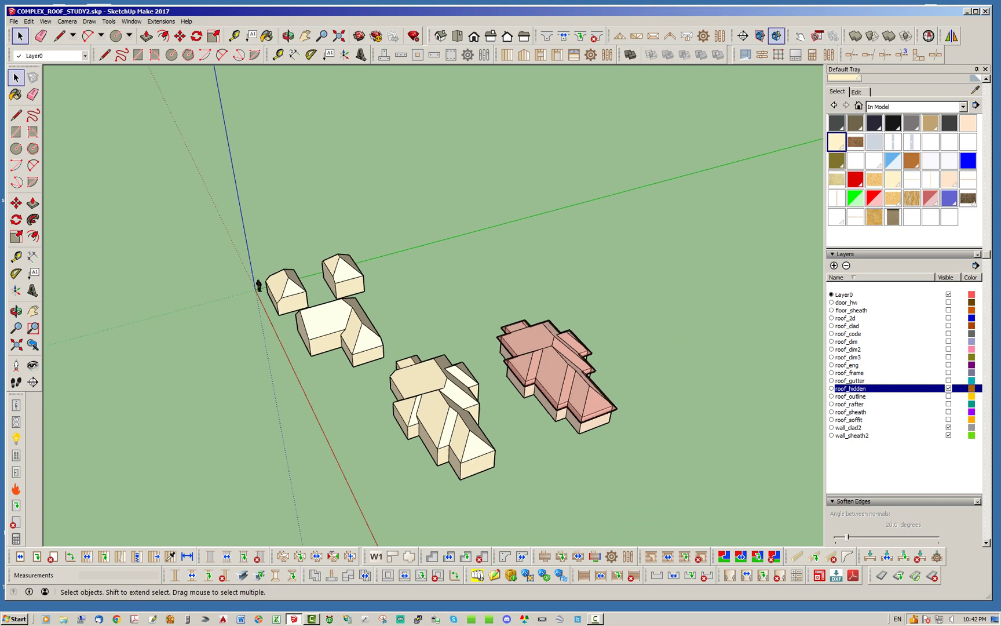
{"action": "scroll", "coordinate": [544, 437], "scroll_direction": "up", "scroll_amount": 2}
{"action": "middle_click_drag", "start_coordinate": [191, 434], "coordinate": [255, 405]}
{"action": "scroll", "coordinate": [255, 406], "scroll_direction": "down", "scroll_amount": 1}
{"action": "scroll", "coordinate": [231, 446], "scroll_direction": "down", "scroll_amount": 2}
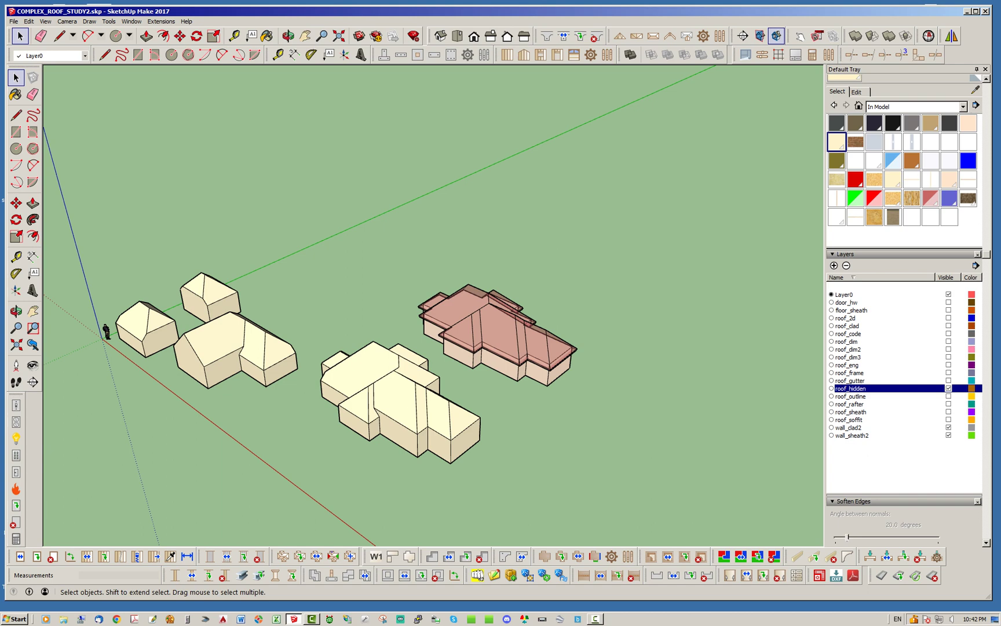
{"action": "scroll", "coordinate": [442, 355], "scroll_direction": "up", "scroll_amount": 2}
{"action": "middle_click_drag", "start_coordinate": [406, 400], "coordinate": [439, 400]}
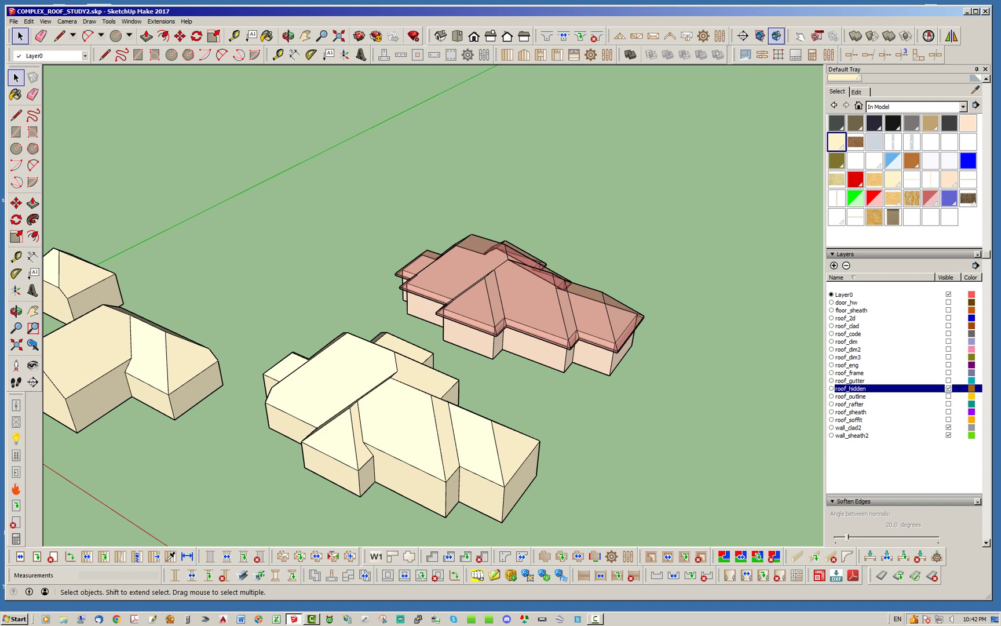
{"action": "scroll", "coordinate": [606, 350], "scroll_direction": "down", "scroll_amount": 2}
{"action": "middle_click_drag", "start_coordinate": [324, 446], "coordinate": [406, 388]}
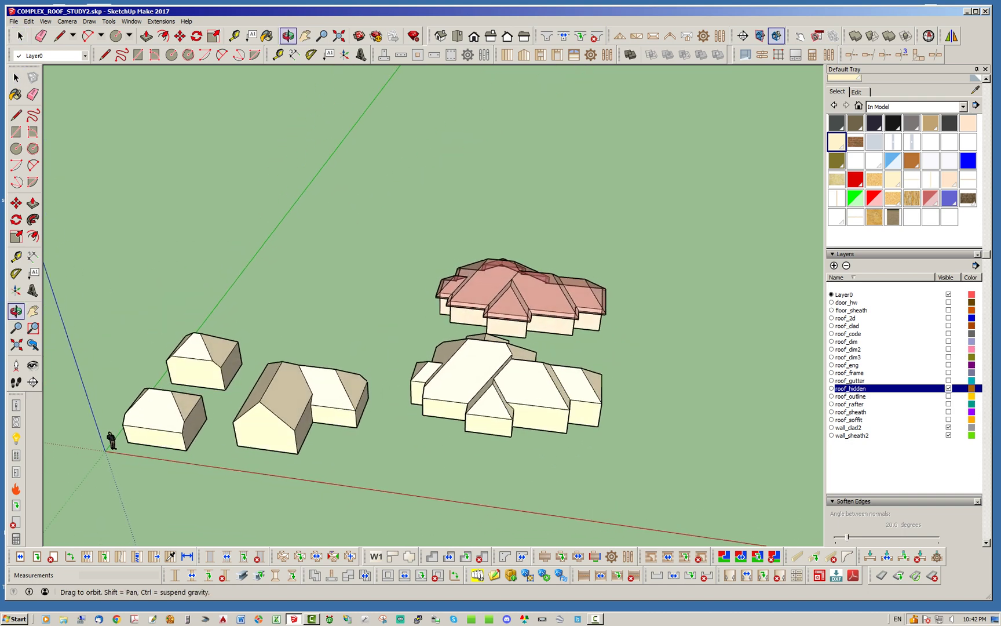
Examine the two small rectangular hip-roofed buildings near the origin, focusing on their clipped eave corners and short ridges
{"action": "scroll", "coordinate": [102, 420], "scroll_direction": "up", "scroll_amount": 2}
{"action": "scroll", "coordinate": [93, 420], "scroll_direction": "up", "scroll_amount": 4}
{"action": "middle_click_drag", "start_coordinate": [406, 313], "coordinate": [368, 446]}
{"action": "scroll", "coordinate": [368, 446], "scroll_direction": "down", "scroll_amount": 2}
{"action": "scroll", "coordinate": [376, 255], "scroll_direction": "up", "scroll_amount": 5}
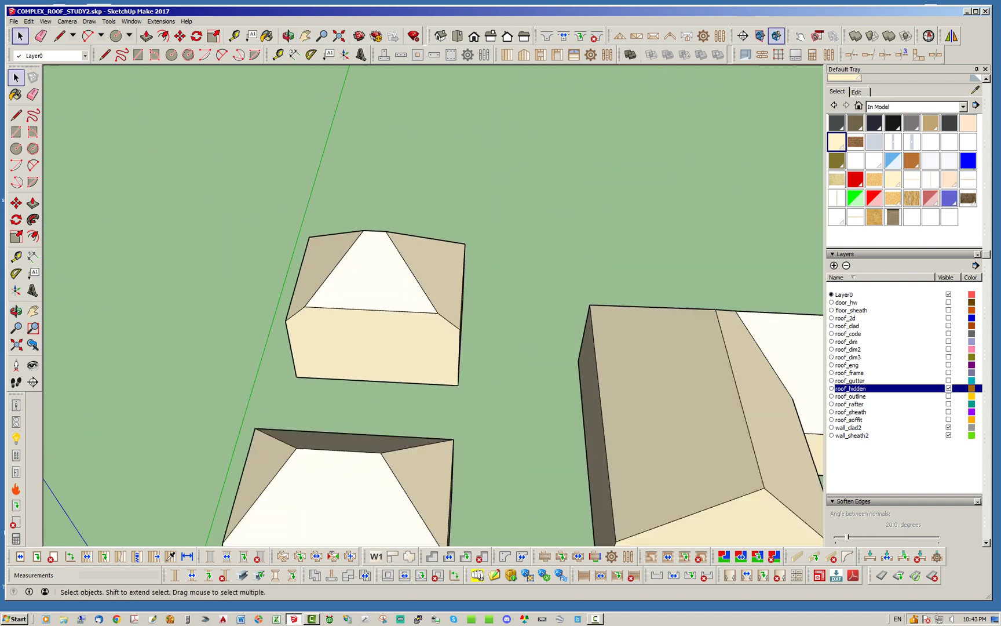
{"action": "scroll", "coordinate": [348, 348], "scroll_direction": "down", "scroll_amount": 6}
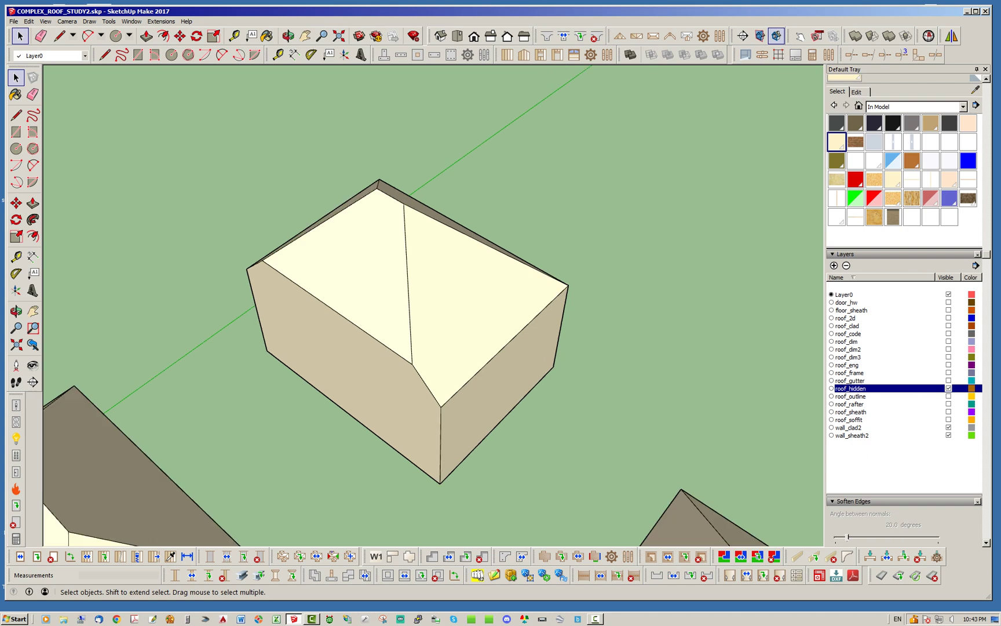
{"action": "middle_click_drag", "start_coordinate": [348, 377], "coordinate": [432, 324]}
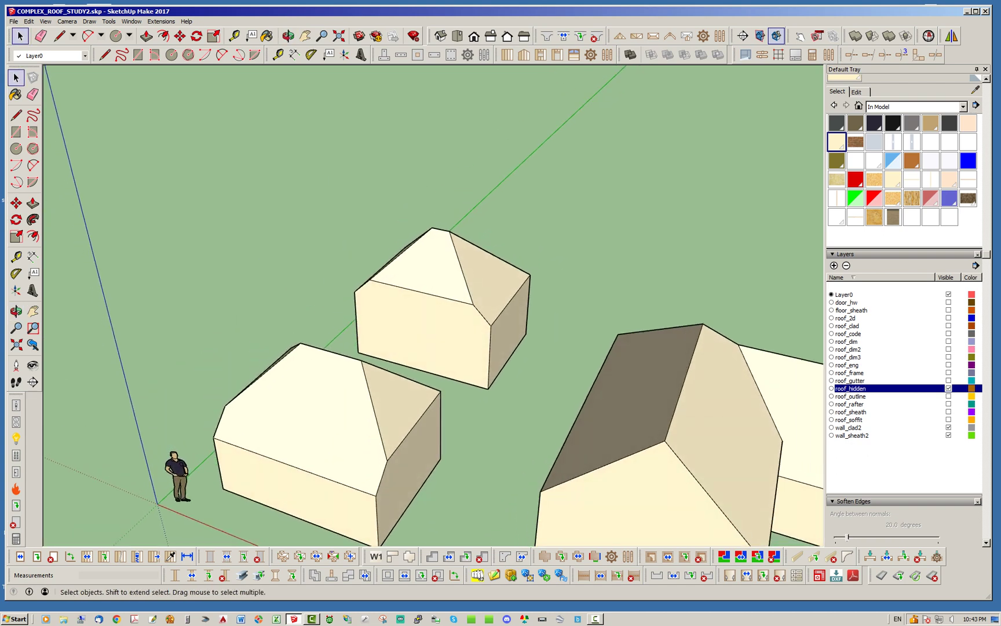
{"action": "middle_click_drag", "start_coordinate": [394, 342], "coordinate": [440, 339]}
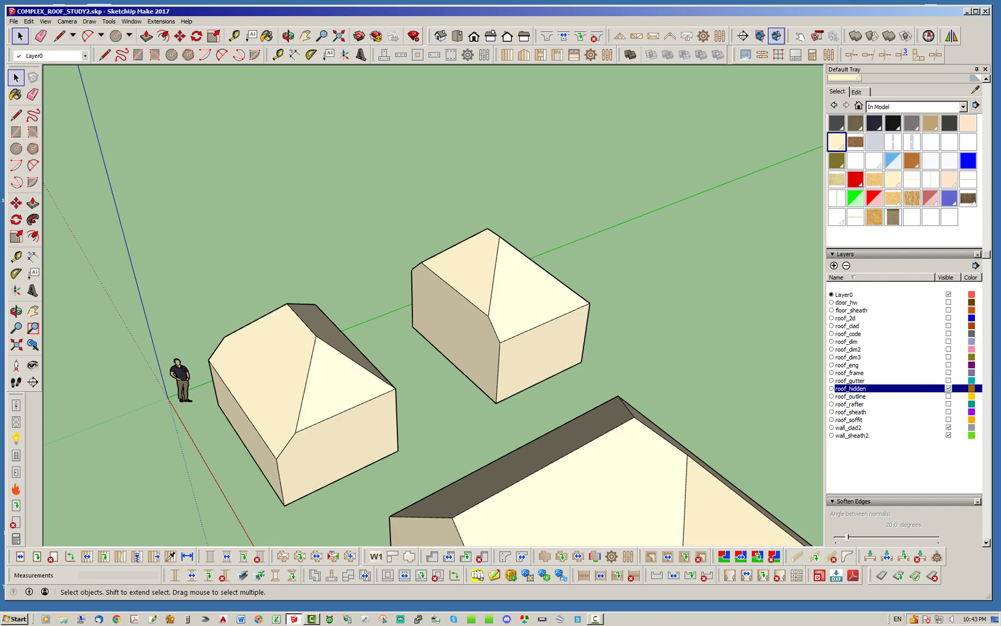
{"action": "middle_click_drag", "start_coordinate": [498, 353], "coordinate": [221, 371]}
Compare the whole row of roof studies from several sides, from the small hip roofs to the large translucent roof
{"action": "scroll", "coordinate": [325, 376], "scroll_direction": "down", "scroll_amount": 4}
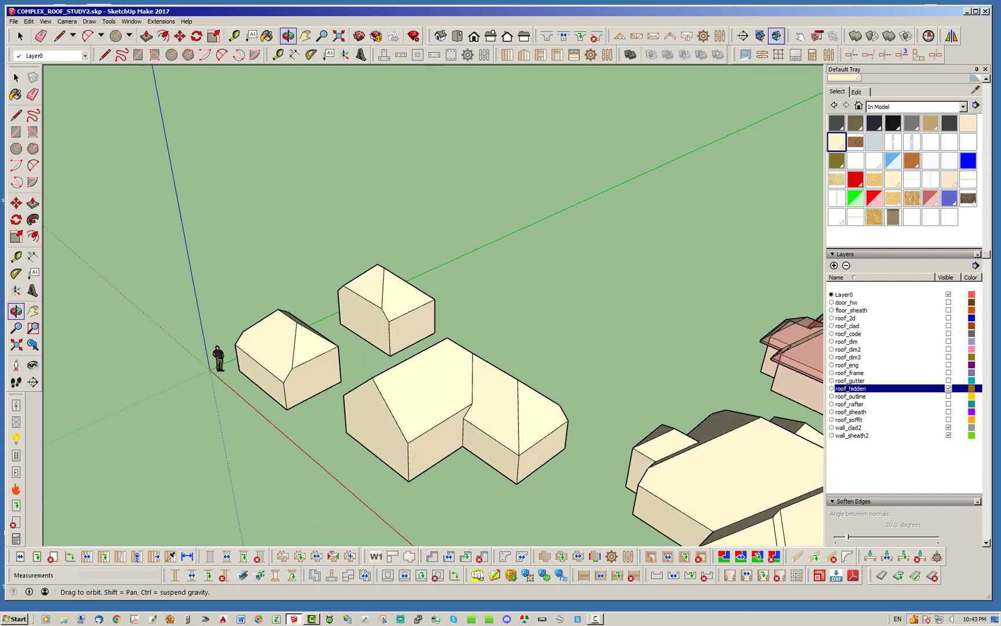
{"action": "left_click_drag", "start_coordinate": [301, 368], "coordinate": [267, 359]}
{"action": "scroll", "coordinate": [267, 360], "scroll_direction": "down", "scroll_amount": 4}
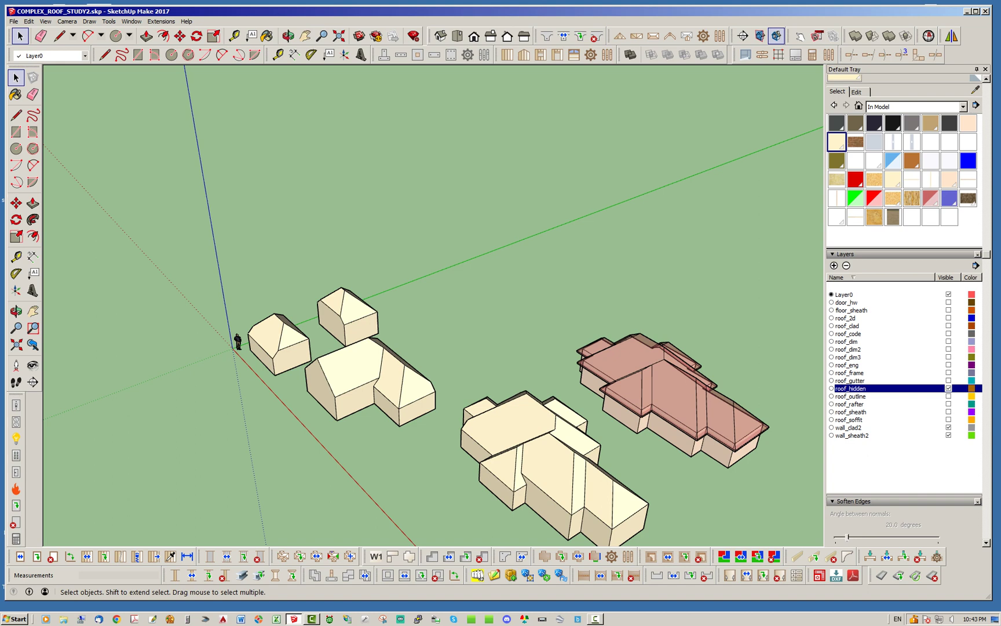
{"action": "scroll", "coordinate": [383, 356], "scroll_direction": "down", "scroll_amount": 3}
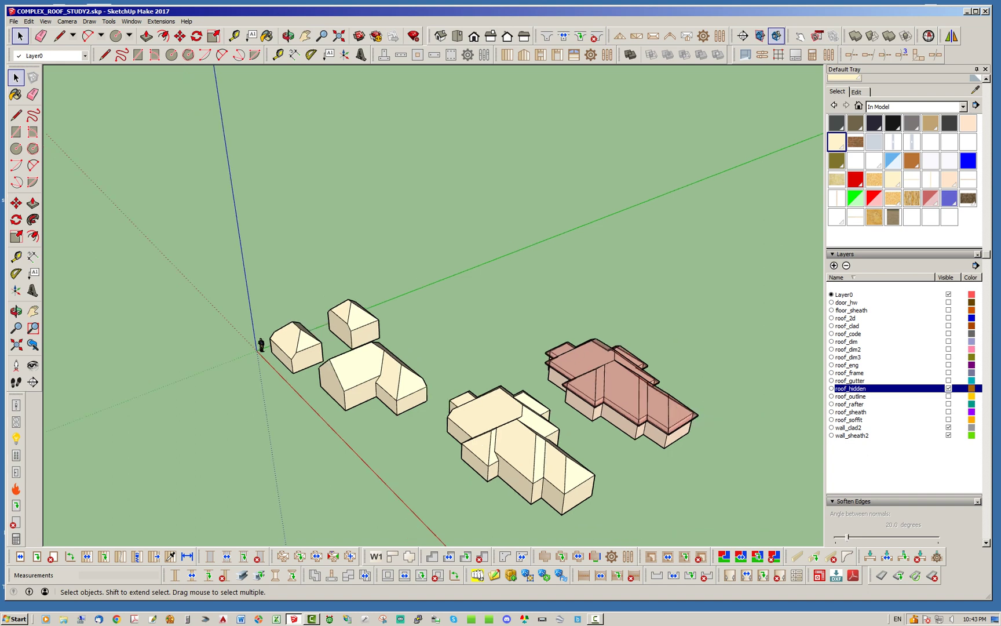
{"action": "middle_click_drag", "start_coordinate": [498, 380], "coordinate": [406, 397]}
{"action": "scroll", "coordinate": [405, 397], "scroll_direction": "up", "scroll_amount": 2}
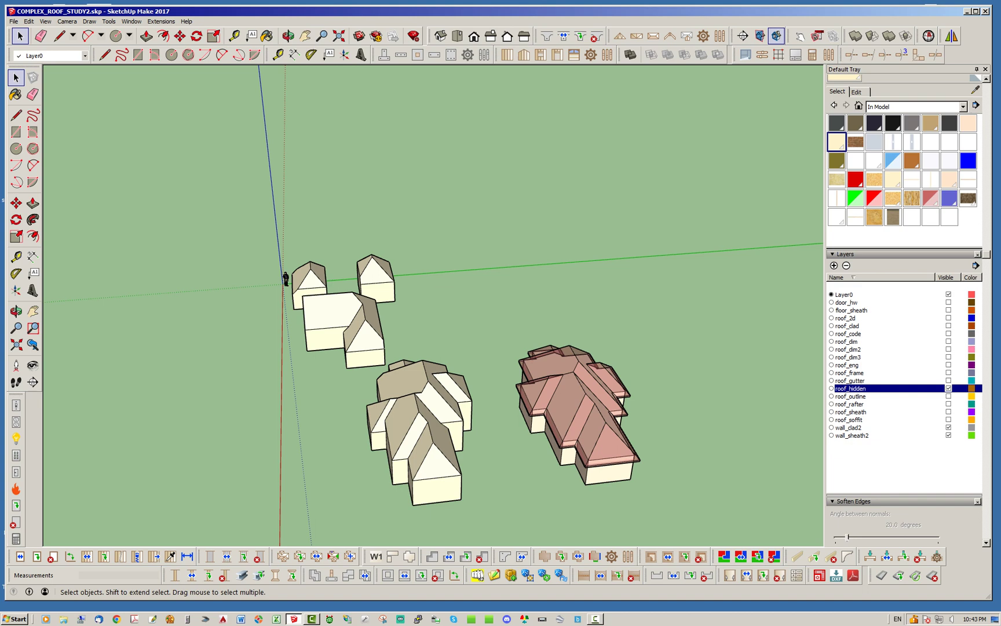
{"action": "middle_click_drag", "start_coordinate": [504, 376], "coordinate": [400, 382]}
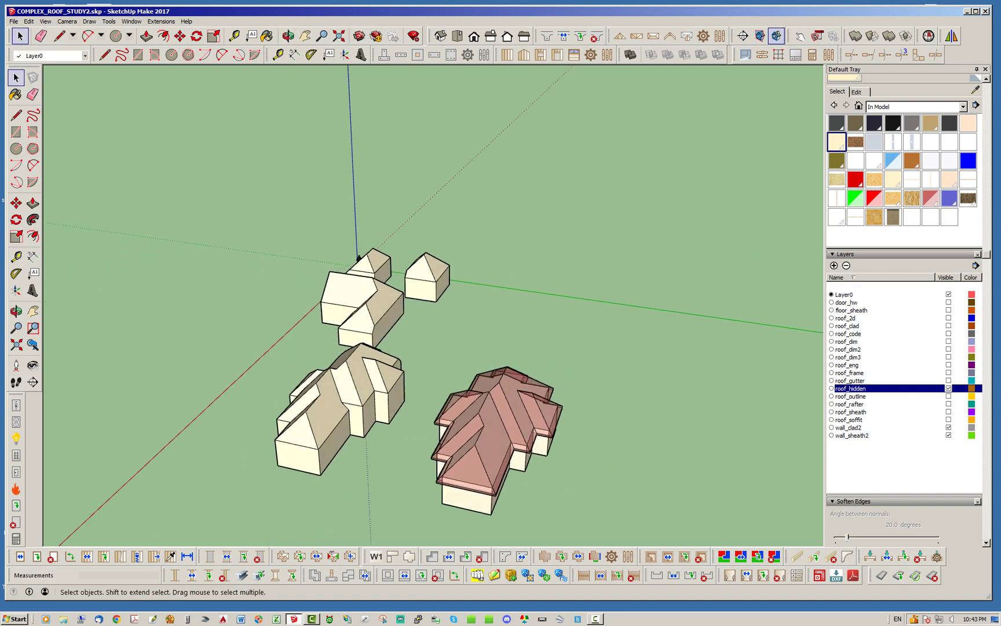
{"action": "scroll", "coordinate": [324, 455], "scroll_direction": "up", "scroll_amount": 2}
{"action": "scroll", "coordinate": [445, 339], "scroll_direction": "down", "scroll_amount": 2}
{"action": "middle_click_drag", "start_coordinate": [449, 342], "coordinate": [349, 312]}
{"action": "scroll", "coordinate": [349, 321], "scroll_direction": "up", "scroll_amount": 2}
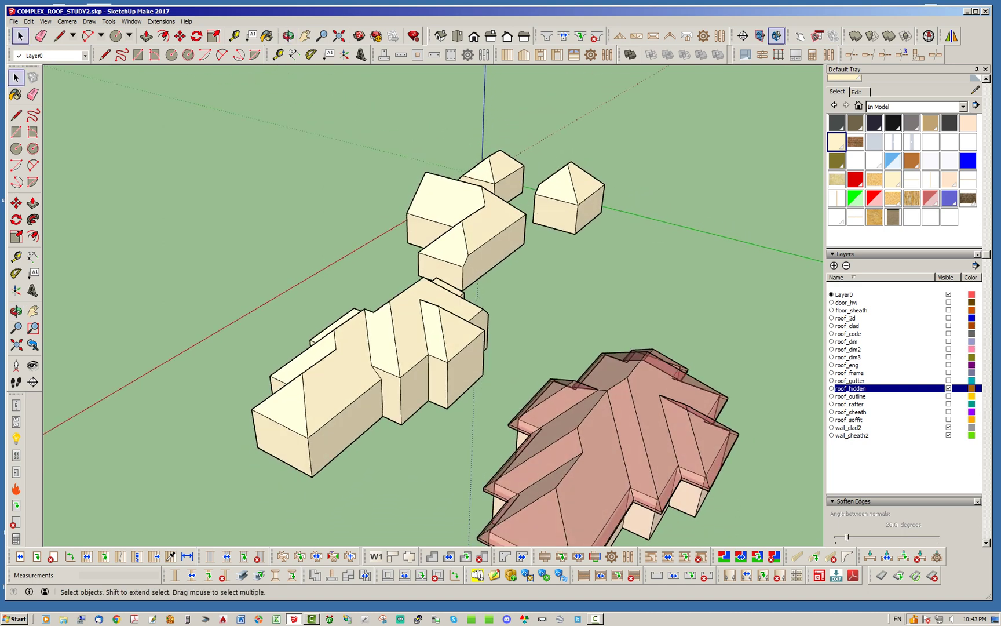
{"action": "scroll", "coordinate": [362, 320], "scroll_direction": "down", "scroll_amount": 2}
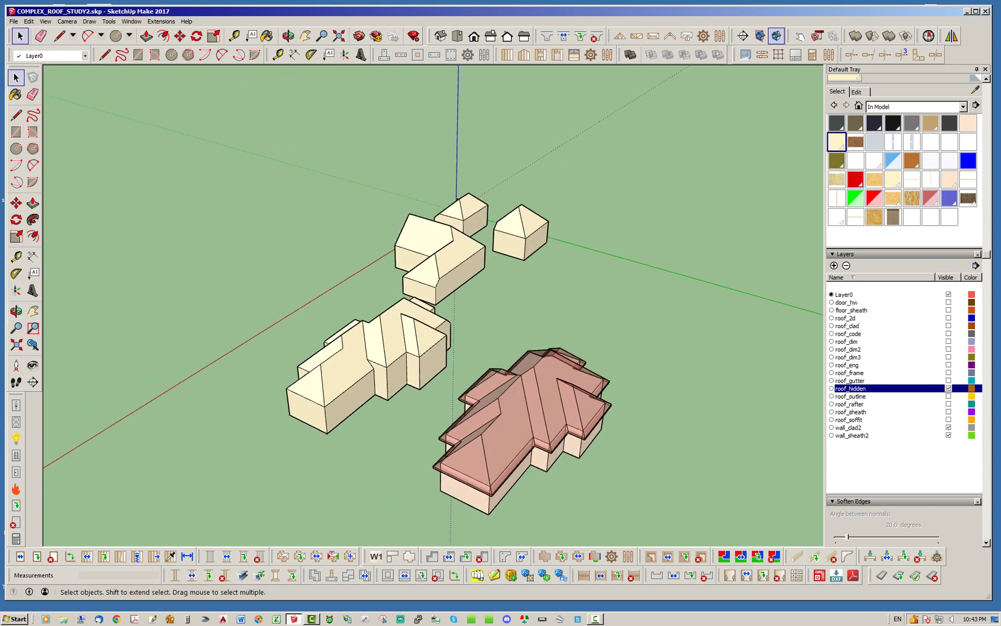